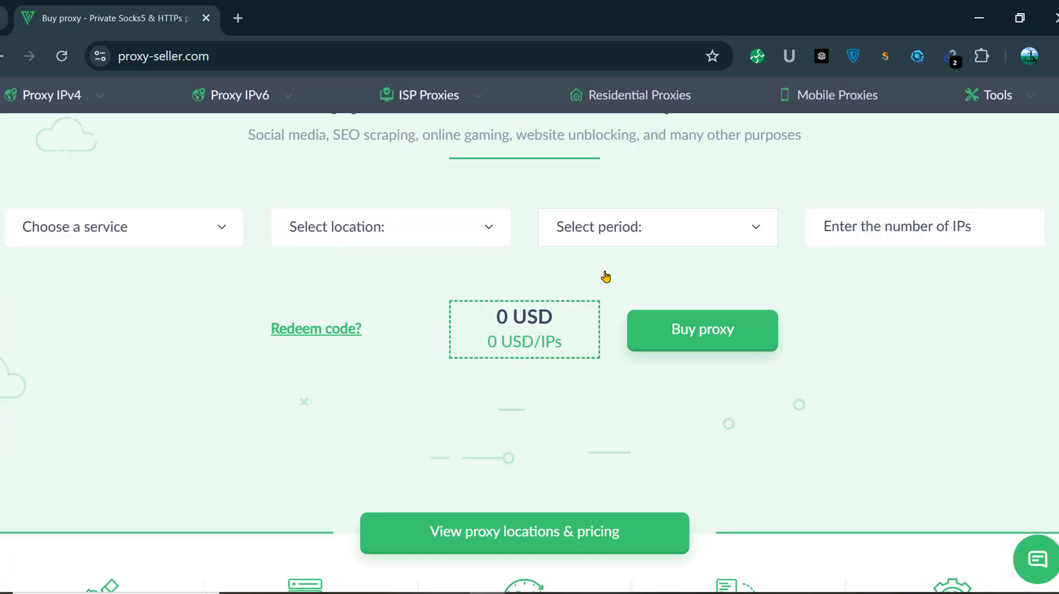
# Step: Open the IPv4 proxy plans for the USA from the North America locations
pyautogui.scroll(5, 605, 276)
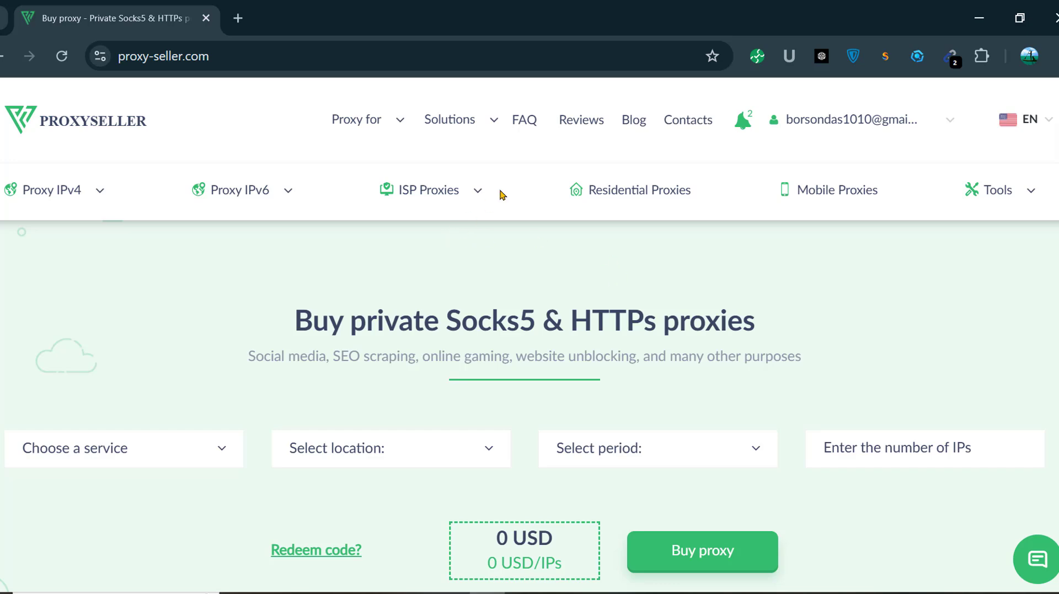
pyautogui.moveTo(471, 195)
pyautogui.moveTo(77, 200)
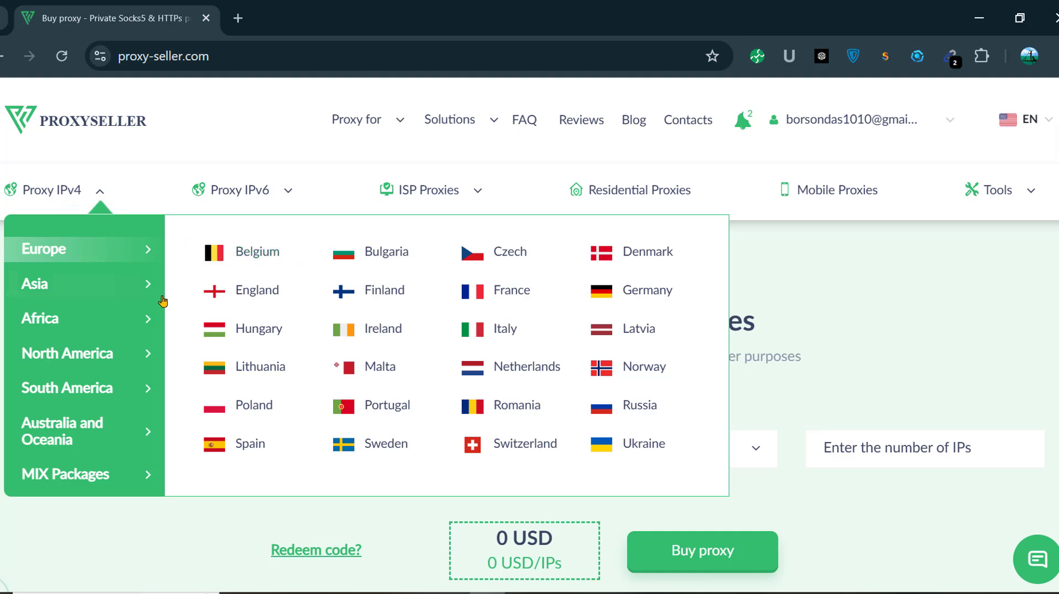
pyautogui.moveTo(150, 312)
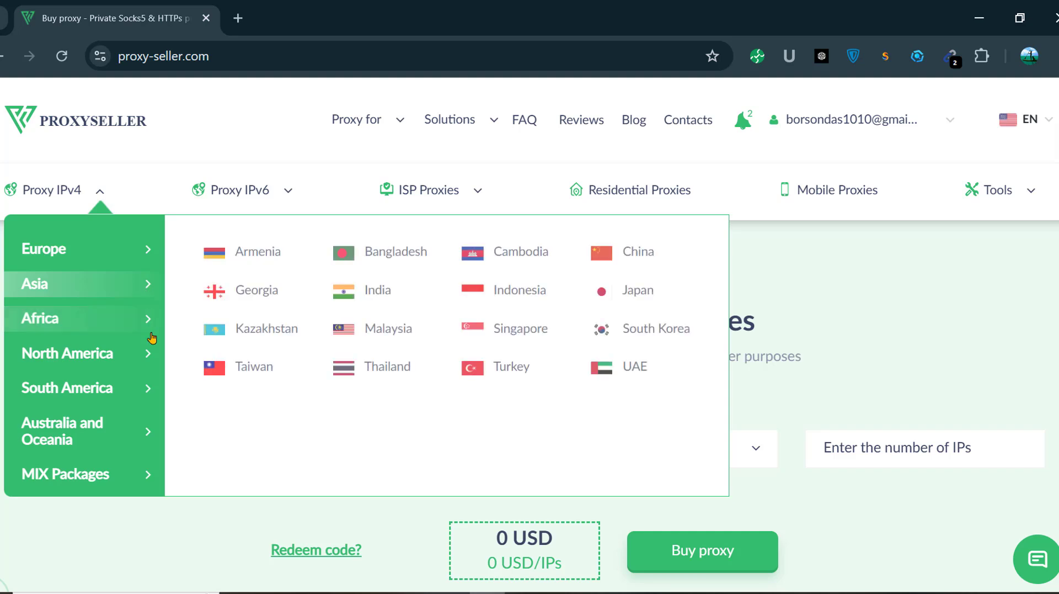
pyautogui.moveTo(149, 355)
pyautogui.click(234, 254)
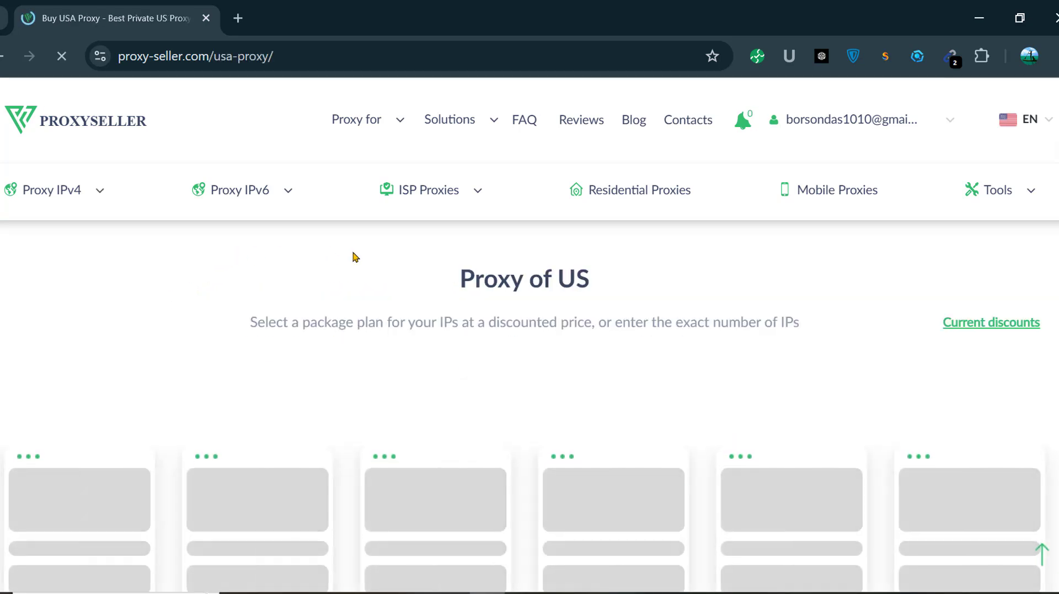
# Step: Review the US proxy packages and start an order for the 5 IPs, 1 month package
pyautogui.scroll(-3, 428, 229)
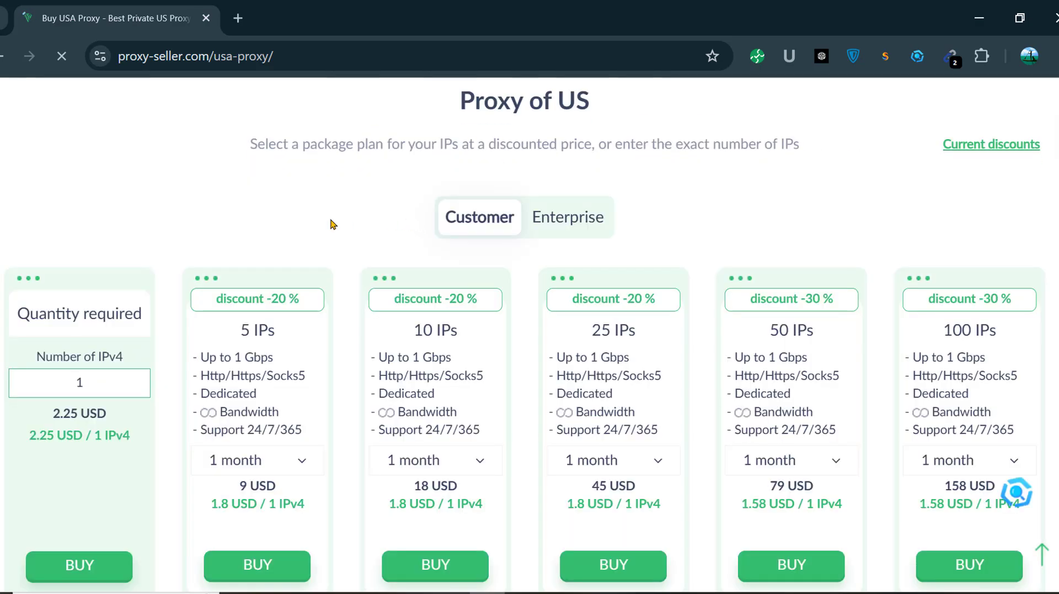
pyautogui.scroll(-2, 234, 255)
pyautogui.scroll(3, 160, 238)
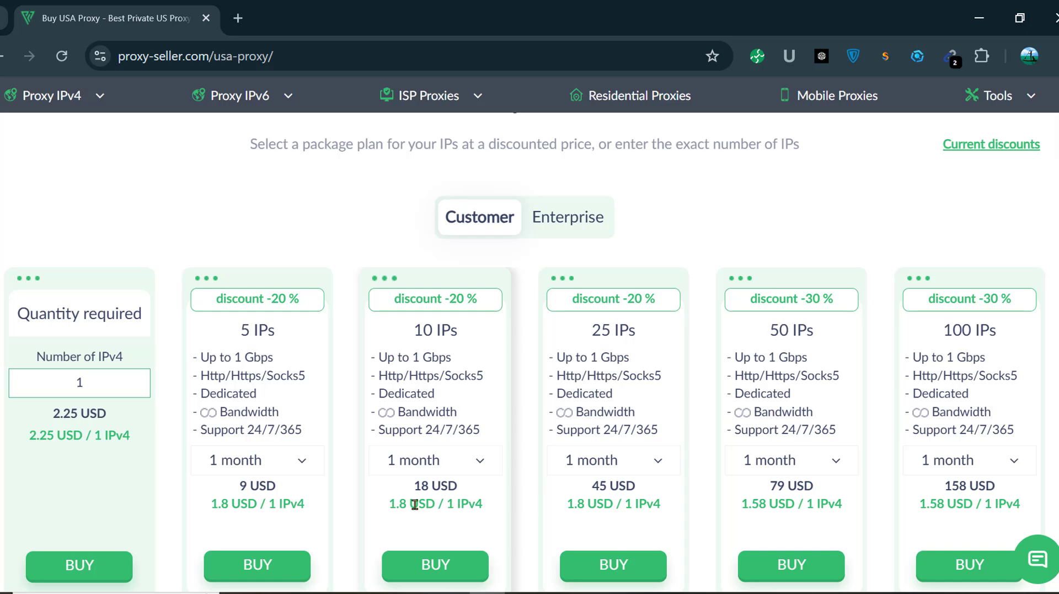
pyautogui.scroll(-3, 445, 370)
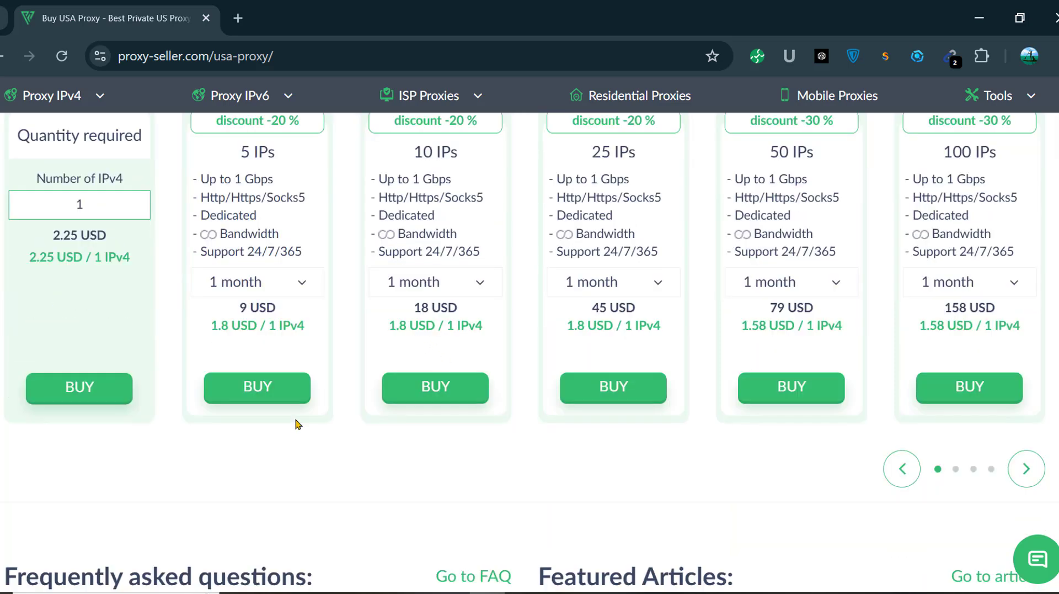
pyautogui.click(271, 398)
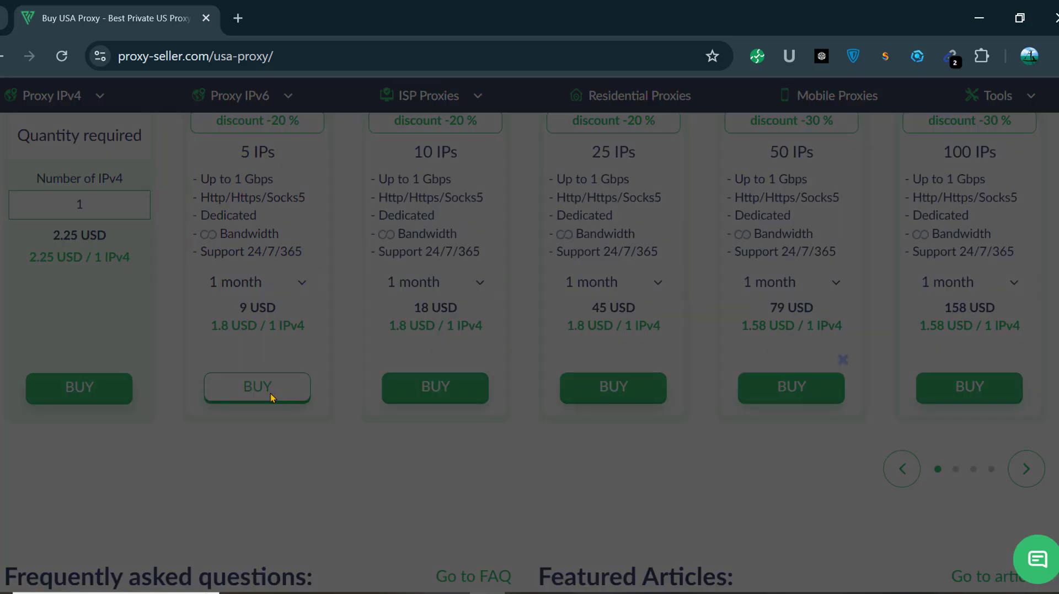
# Step: Set the number of IPs in the order form to 1
pyautogui.scroll(-2, 388, 328)
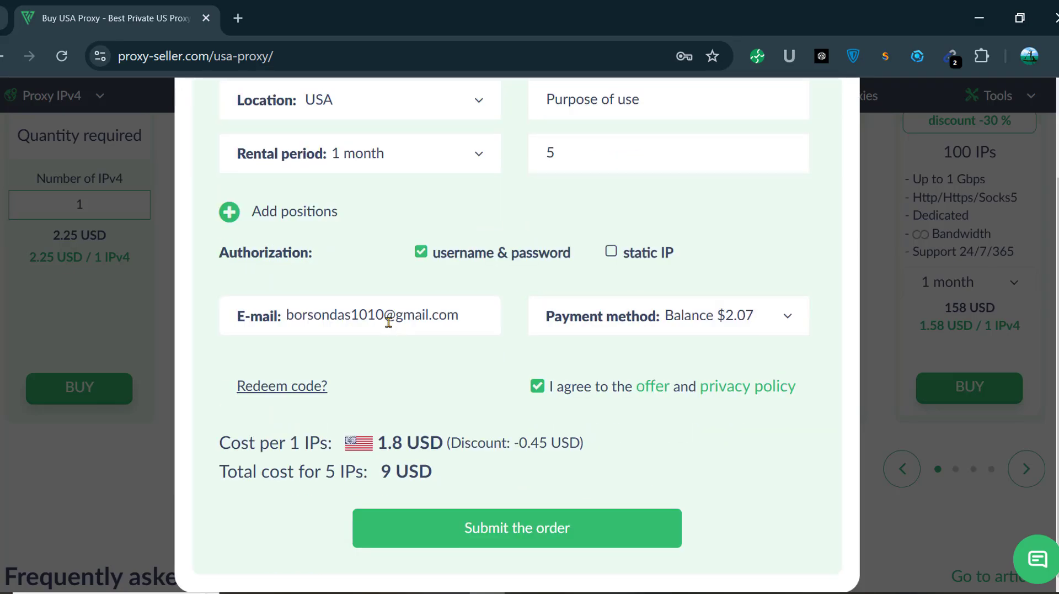
pyautogui.scroll(2, 478, 331)
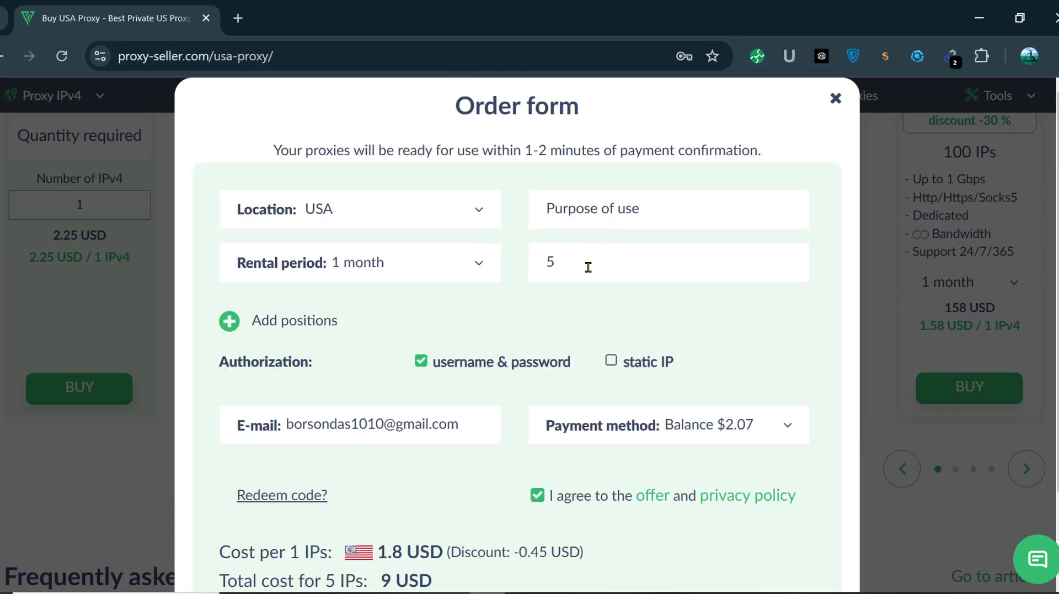
pyautogui.moveTo(586, 265); pyautogui.dragTo(512, 273)
pyautogui.write('1')
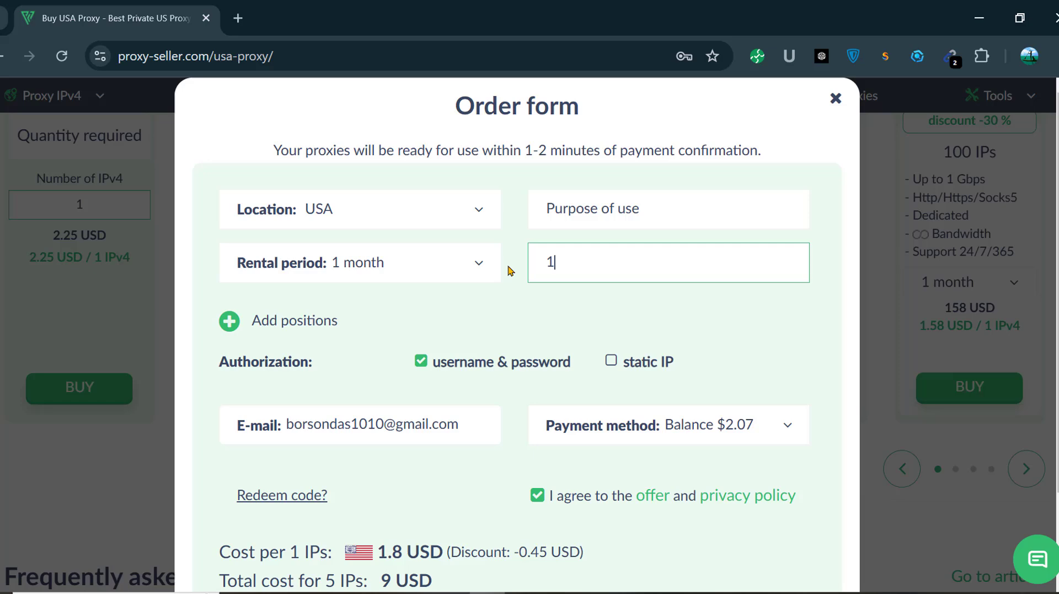
pyautogui.click(527, 299)
pyautogui.scroll(-2, 473, 320)
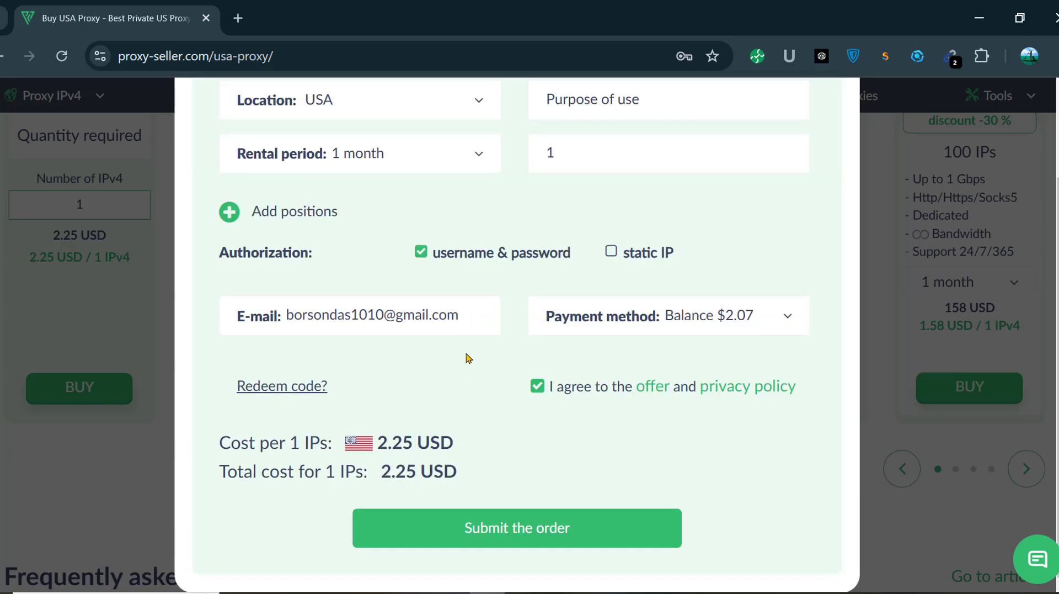
# Step: Try rental periods of 1 week, 2 weeks and 1 month to compare the cost of one IP
pyautogui.scroll(2, 401, 272)
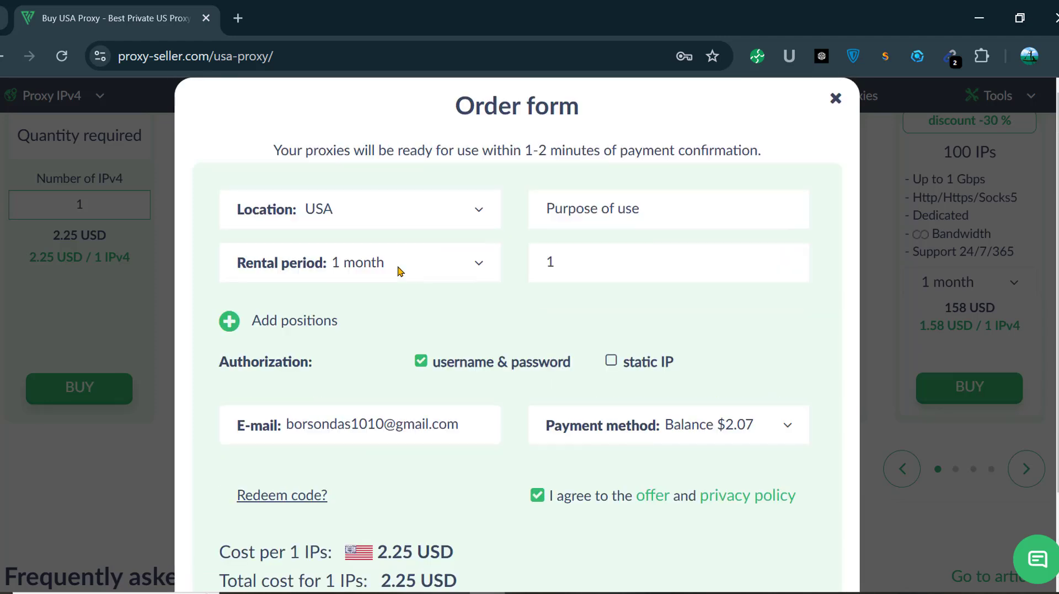
pyautogui.click(447, 269)
pyautogui.click(297, 300)
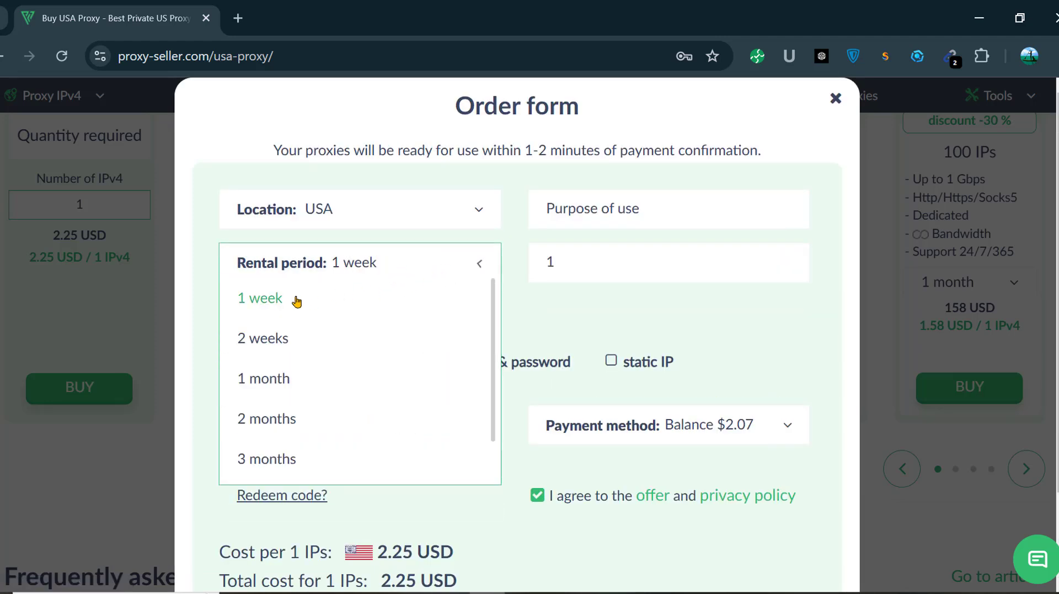
pyautogui.click(371, 274)
pyautogui.click(272, 340)
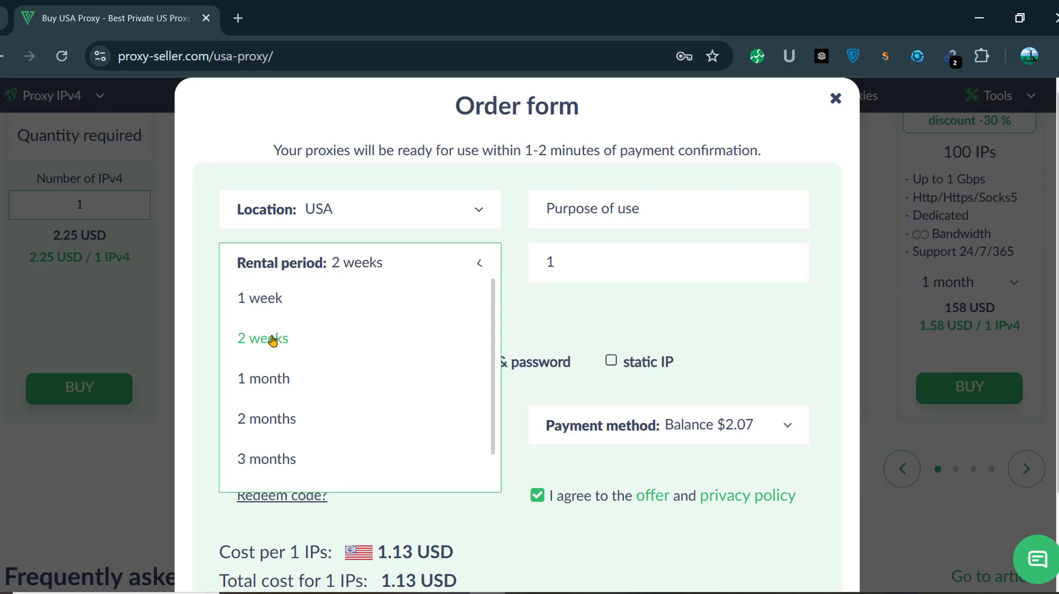
pyautogui.click(371, 277)
pyautogui.click(279, 377)
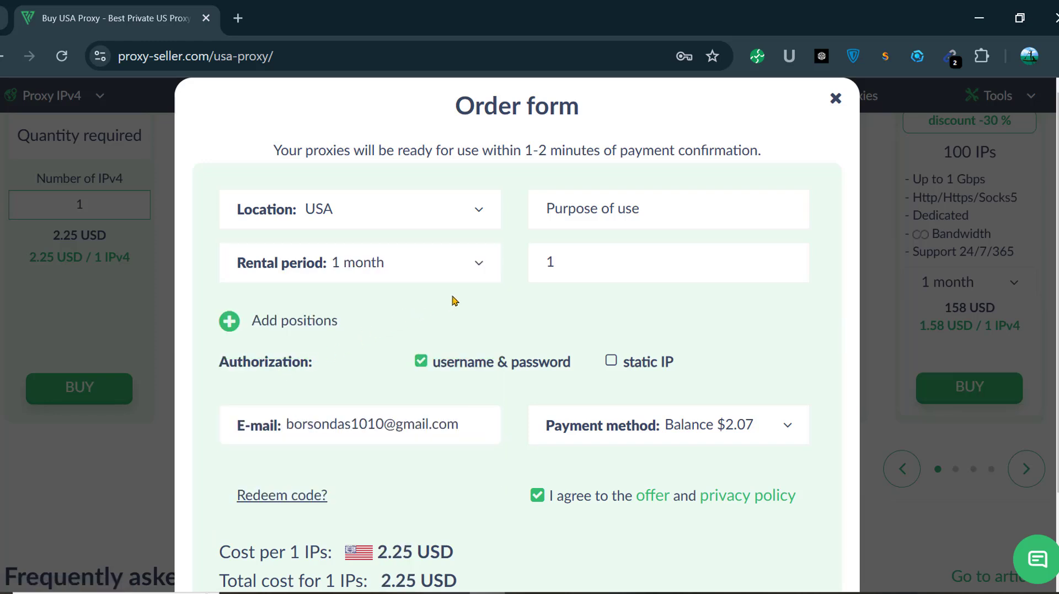
# Step: Look through the available rental periods and set the rental period to 2 weeks
pyautogui.click(440, 264)
pyautogui.scroll(-2, 364, 371)
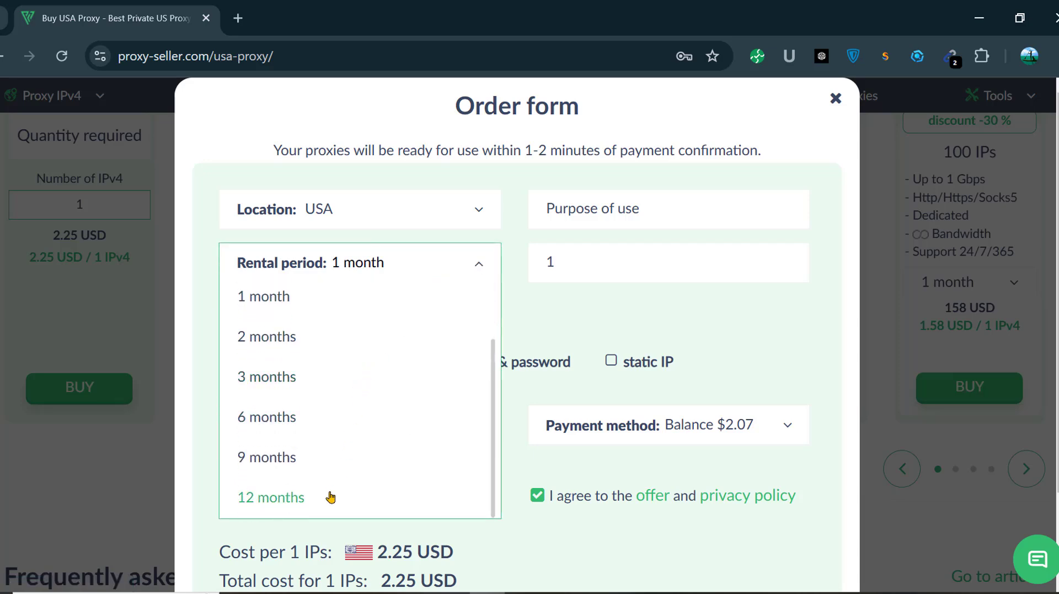
pyautogui.scroll(2, 333, 371)
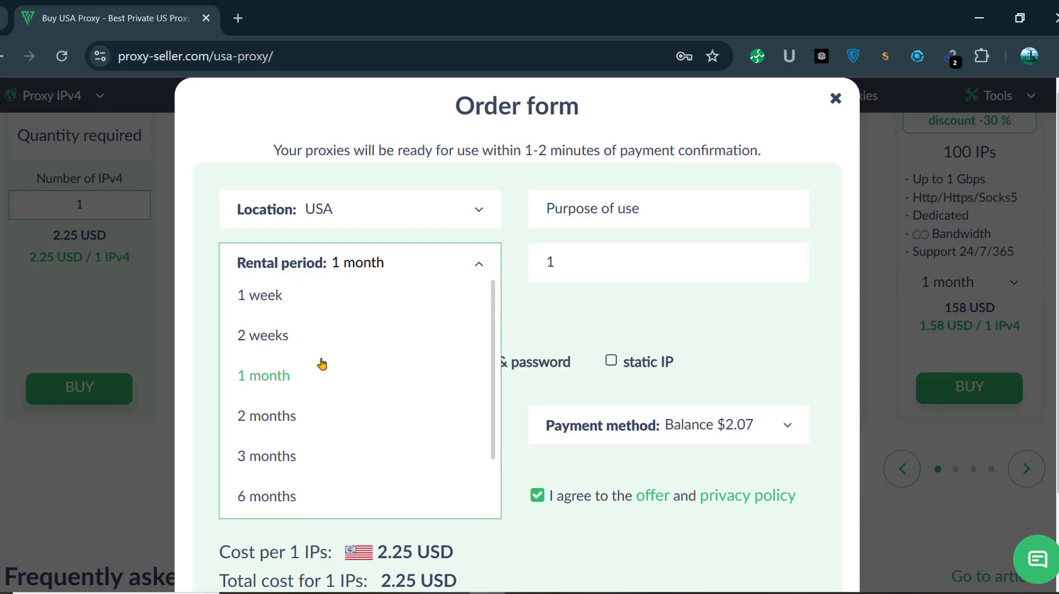
pyautogui.click(280, 336)
pyautogui.scroll(-2, 504, 315)
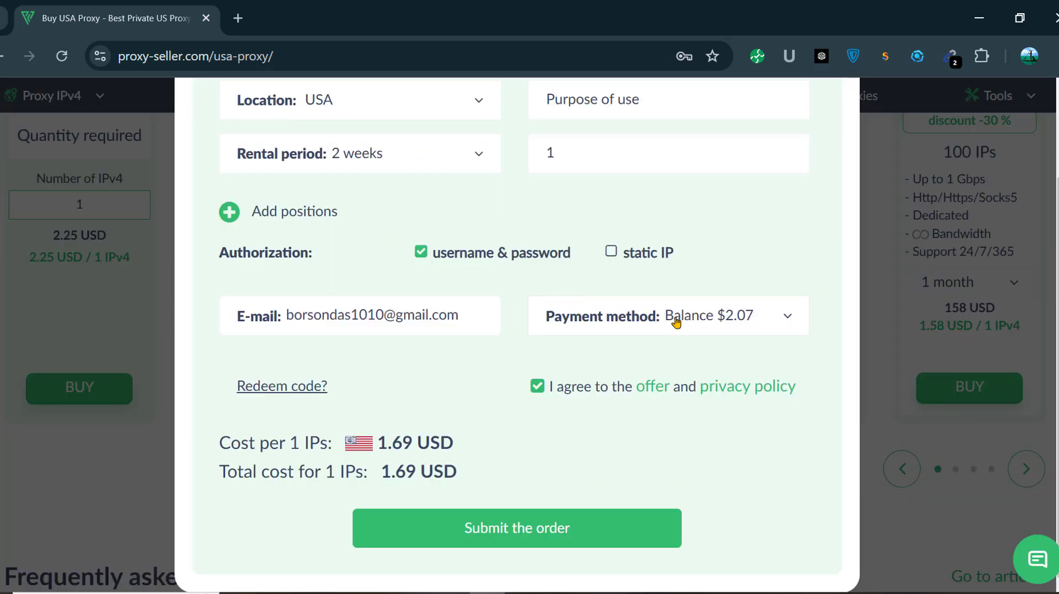
# Step: Try to submit the order with the purpose of use left empty
pyautogui.scroll(2, 512, 235)
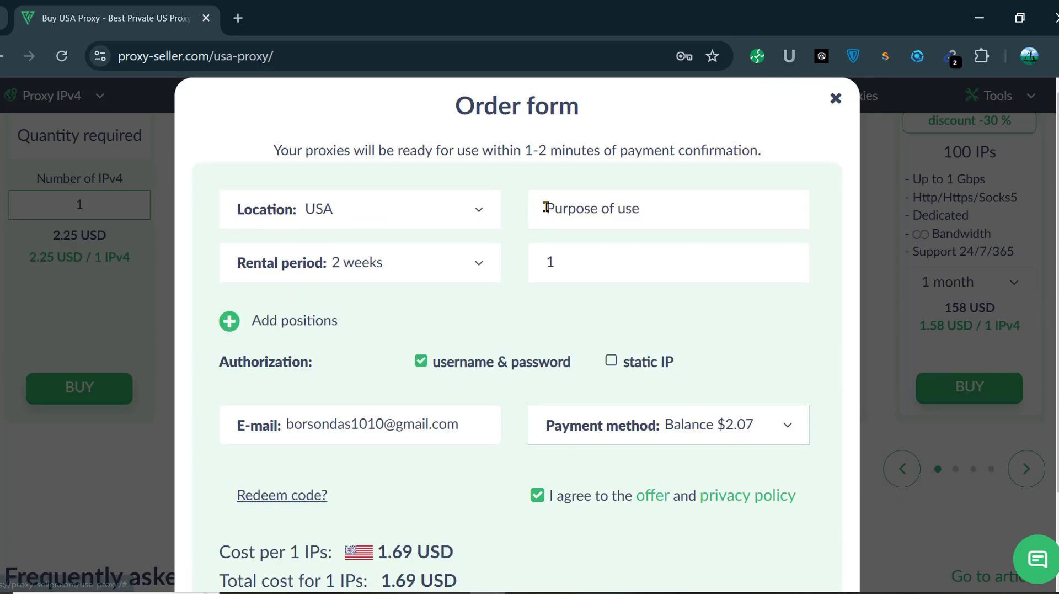
pyautogui.click(589, 265)
pyautogui.click(640, 211)
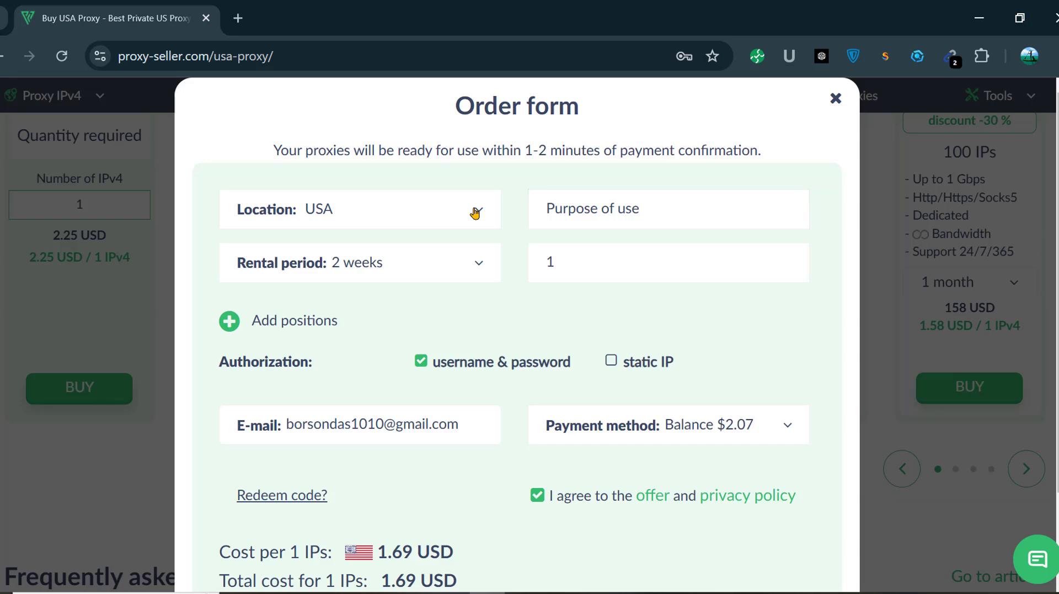
pyautogui.click(601, 214)
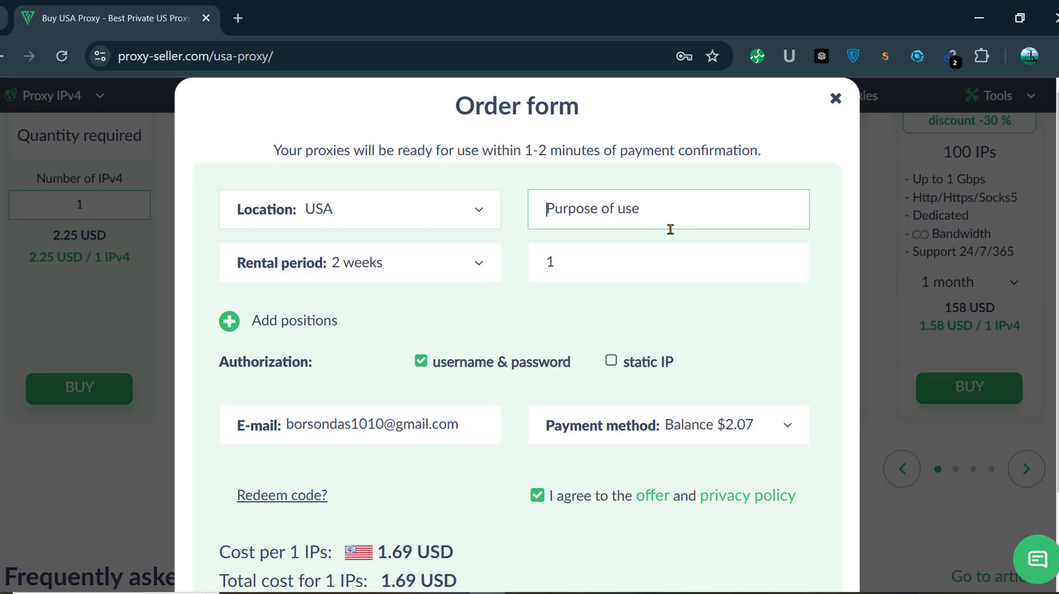
pyautogui.scroll(-2, 681, 296)
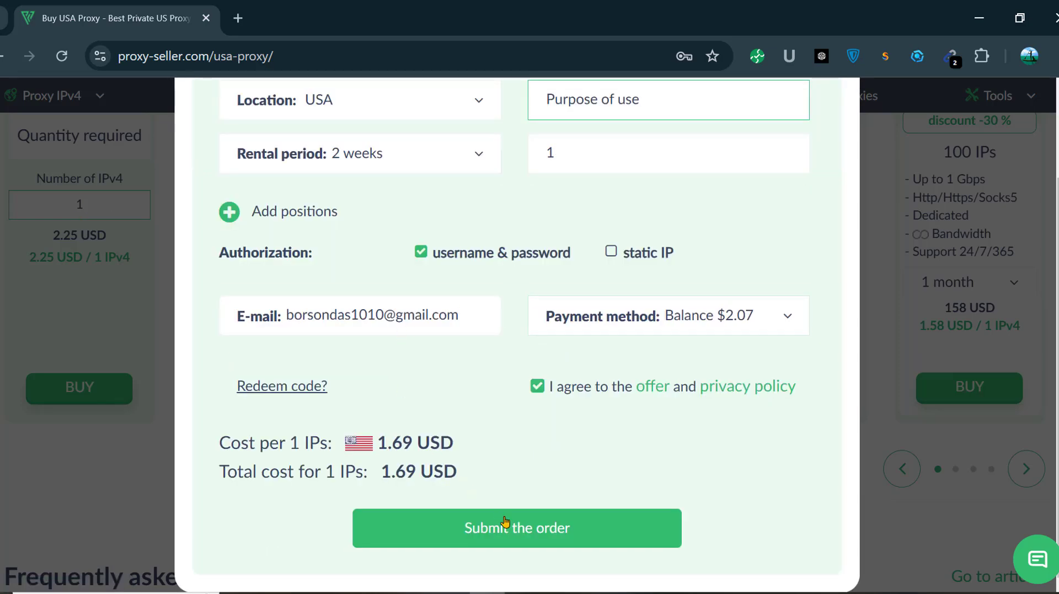
pyautogui.click(528, 536)
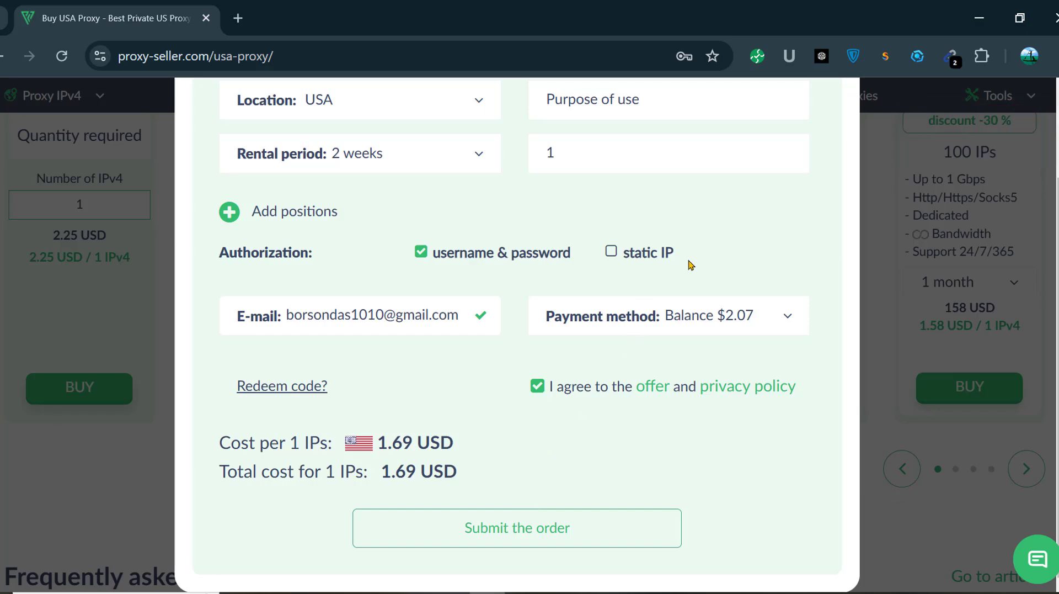
# Step: Set the purpose of use to Google and submit the proxy order
pyautogui.scroll(2, 689, 264)
pyautogui.click(575, 211)
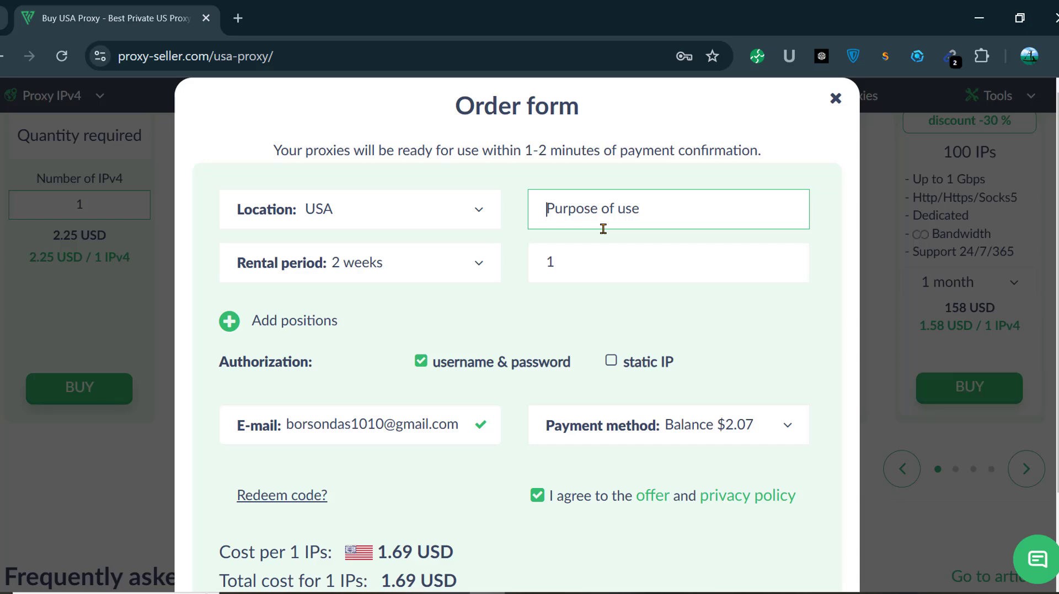
pyautogui.write('goo')
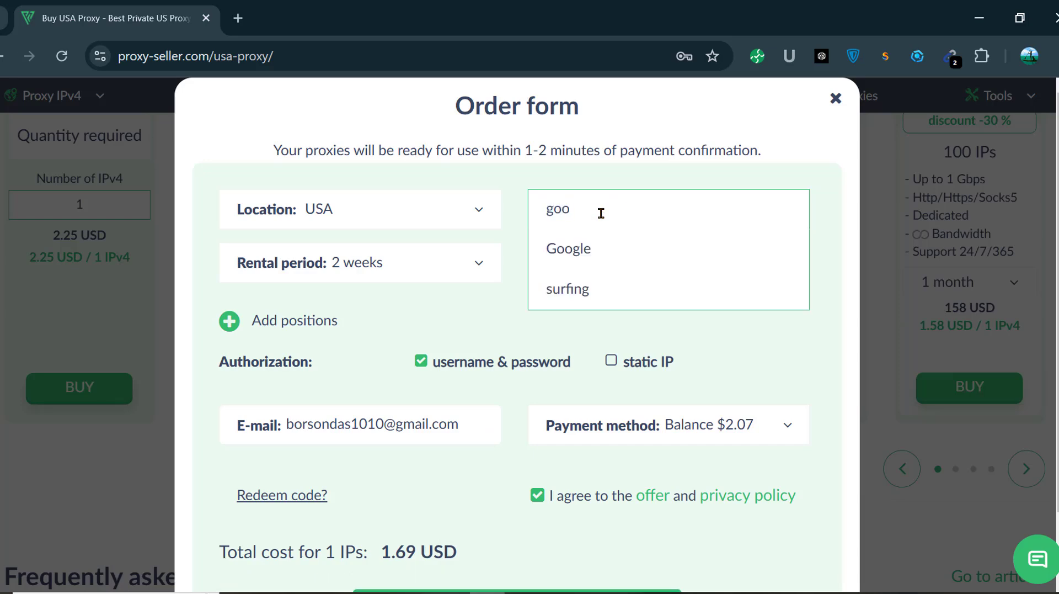
pyautogui.press('Return')
pyautogui.click(604, 215)
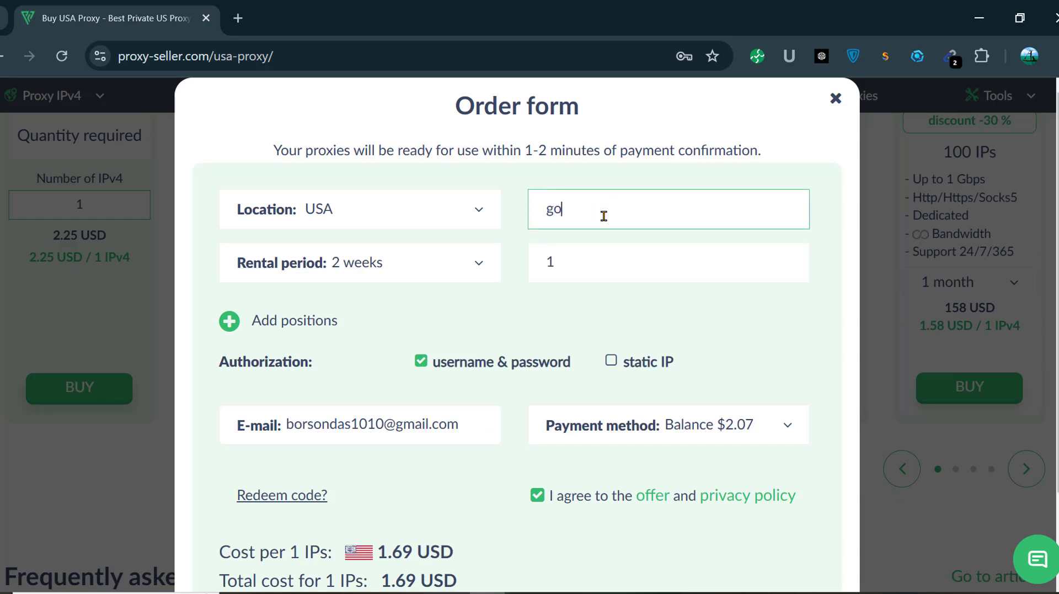
pyautogui.click(593, 246)
pyautogui.scroll(-2, 520, 310)
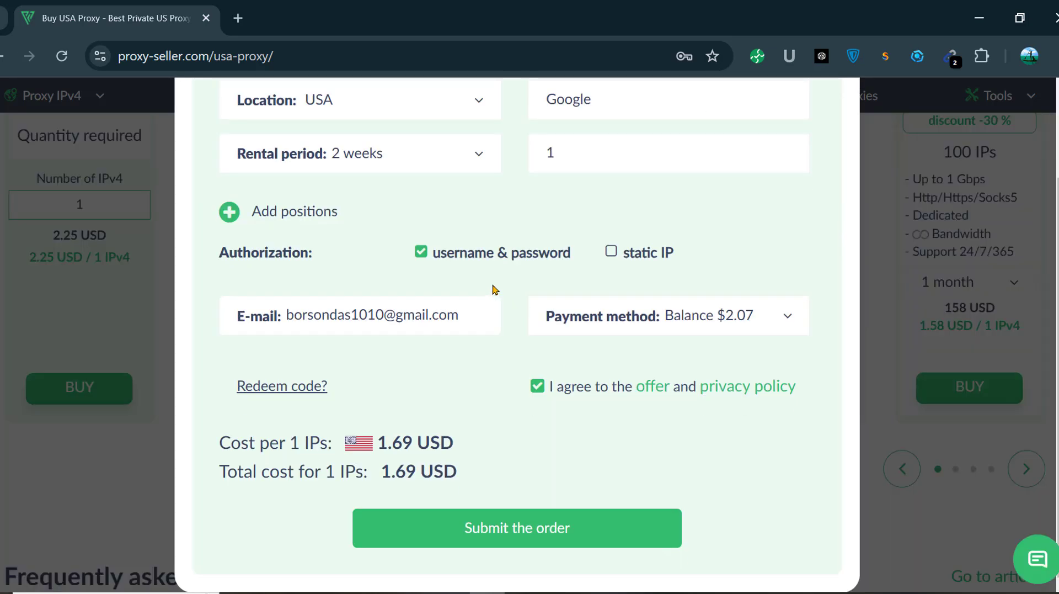
pyautogui.click(514, 537)
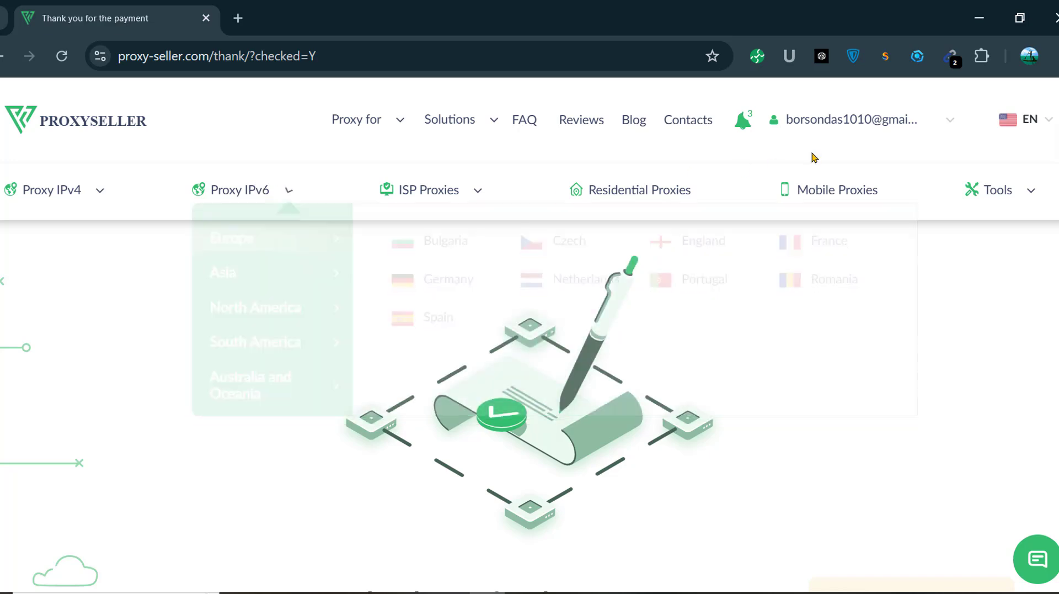
# Step: Open the account's orders and examine the purchased USA proxy's expiry date, row options and renewal form
pyautogui.moveTo(941, 118)
pyautogui.click(788, 177)
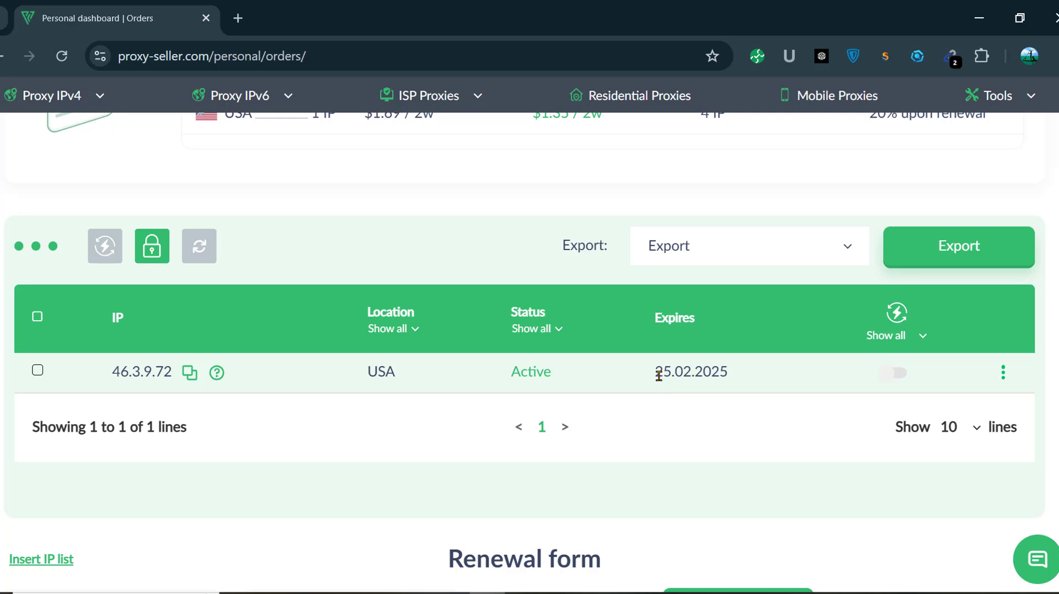
pyautogui.moveTo(658, 375); pyautogui.dragTo(684, 375)
pyautogui.click(1003, 372)
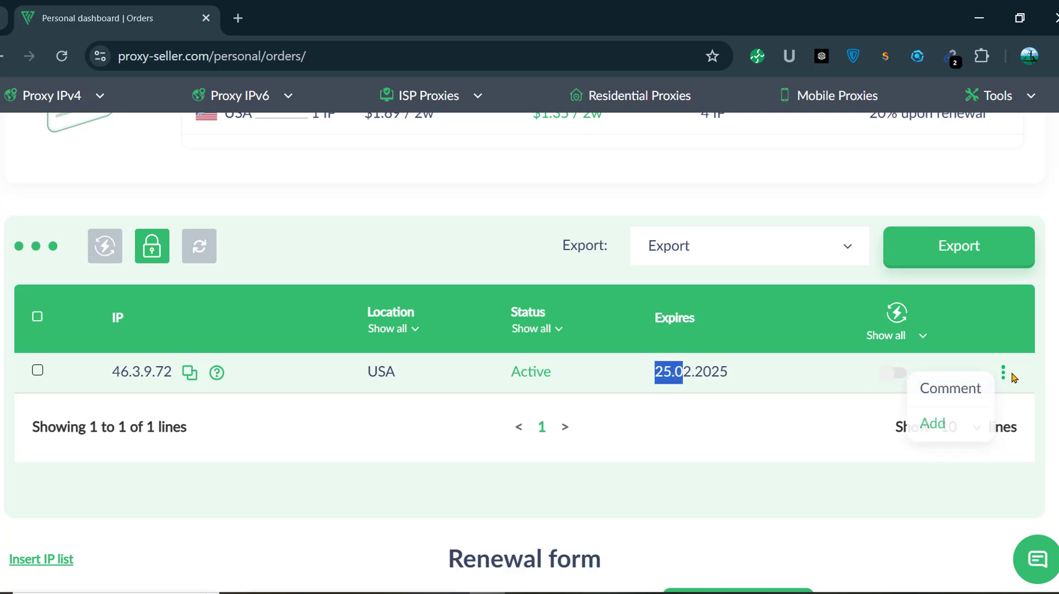
pyautogui.scroll(-3, 472, 364)
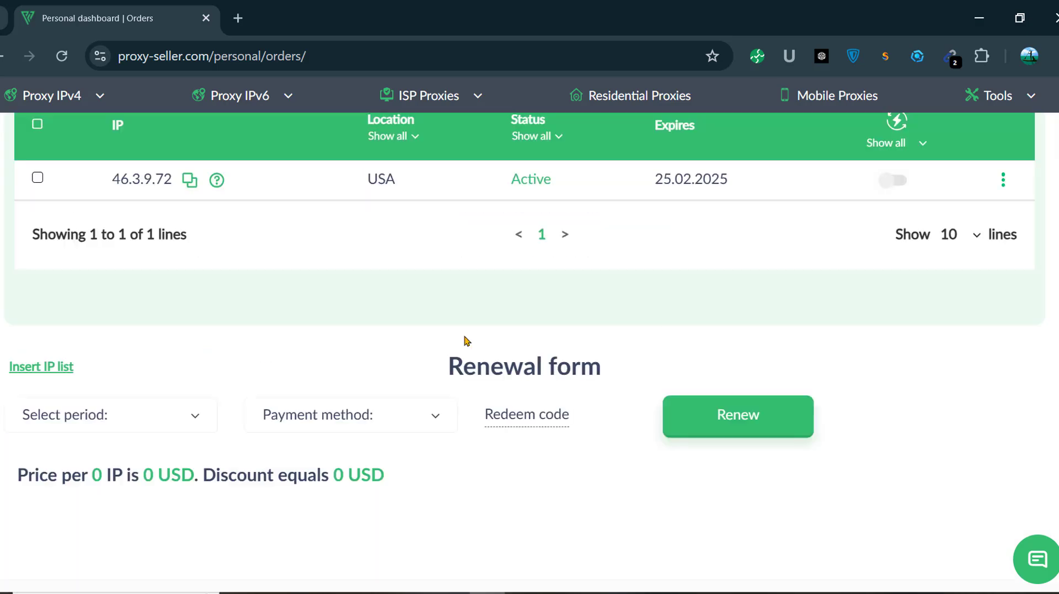
pyautogui.scroll(3, 465, 338)
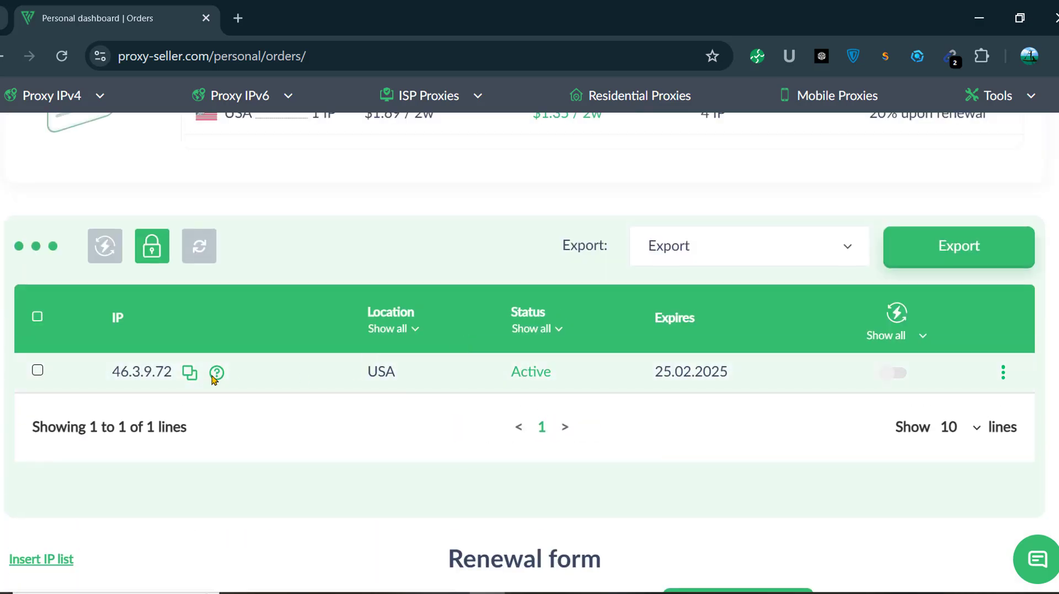
# Step: Switch to another Chrome profile, open its Gmail inbox and open Proxy-Seller's "Proxy list" email
pyautogui.click(971, 17)
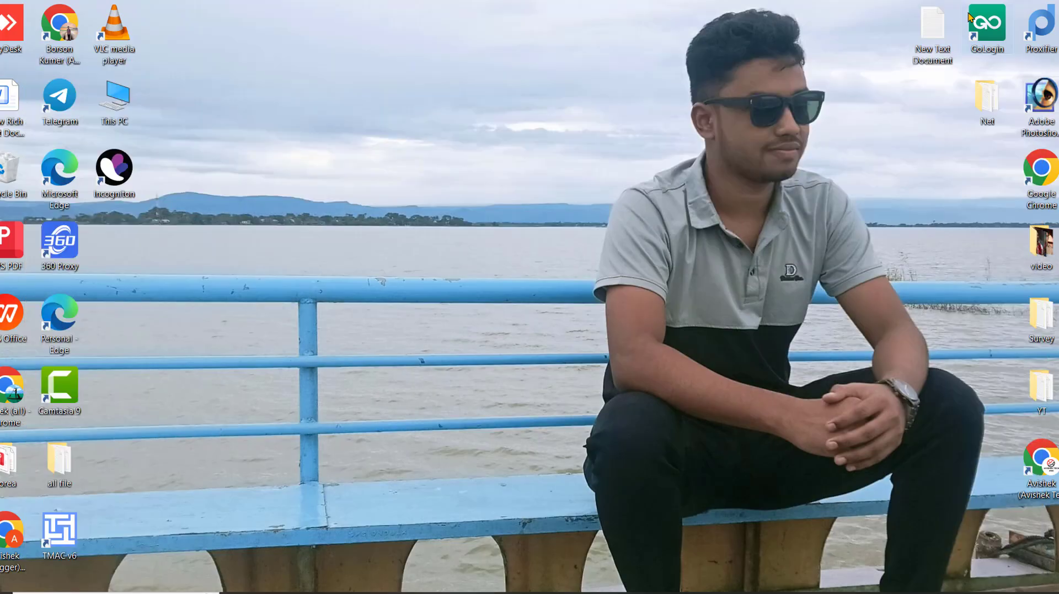
pyautogui.doubleClick(1044, 173)
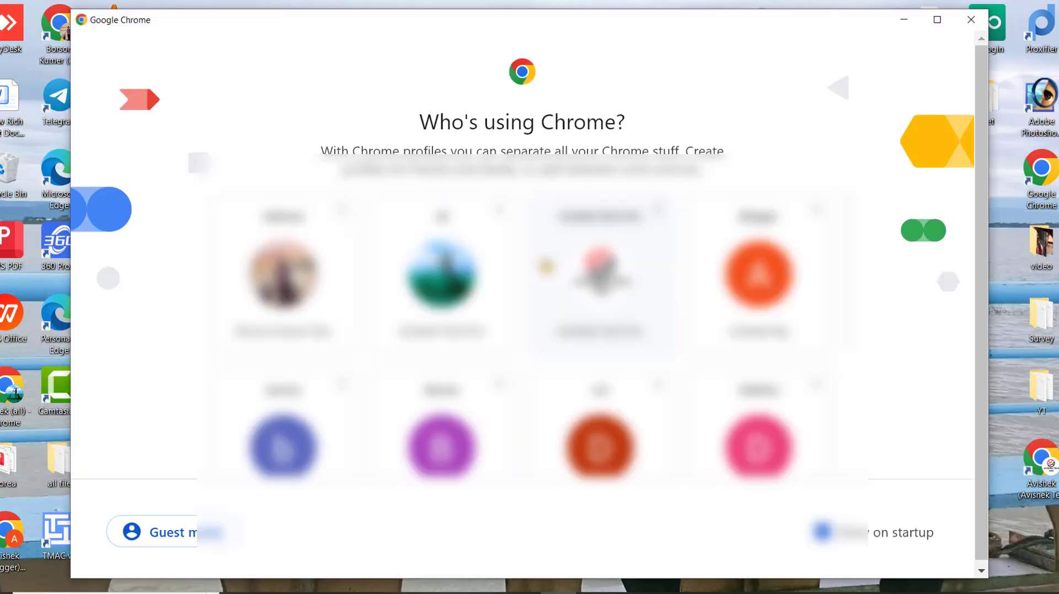
pyautogui.click(442, 270)
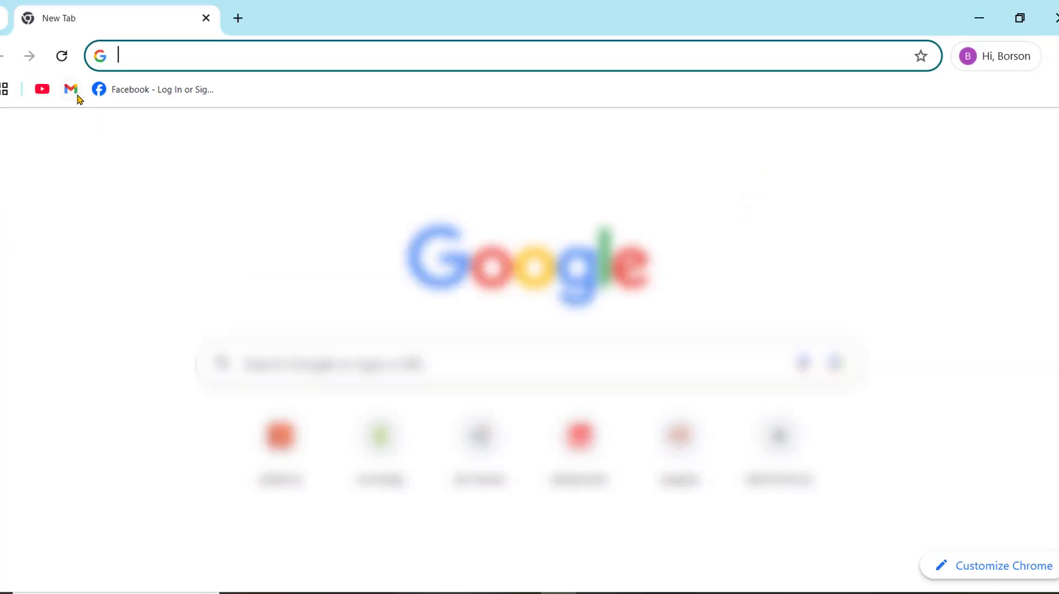
pyautogui.click(73, 91)
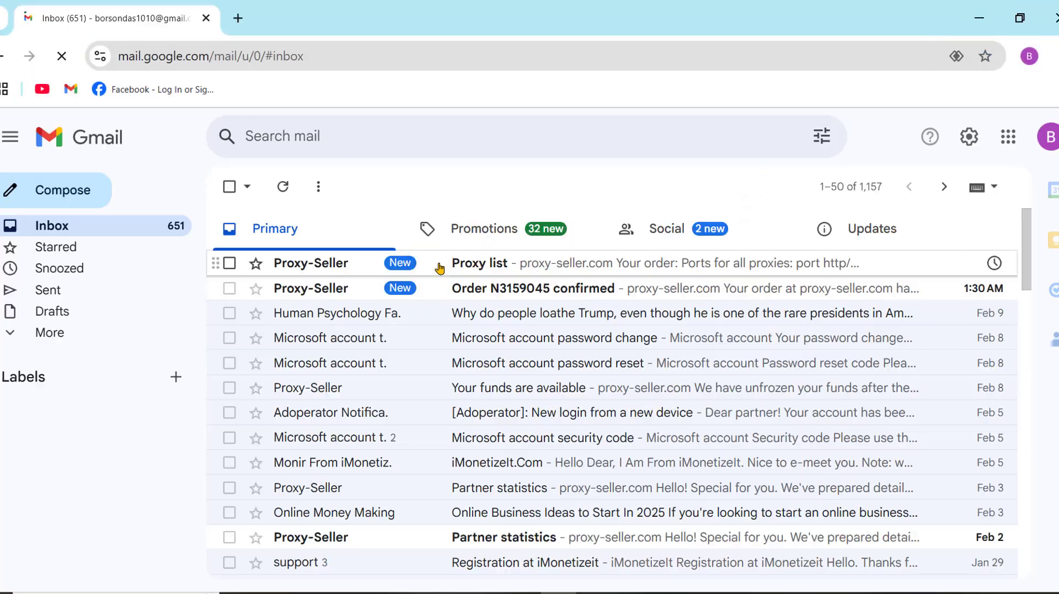
pyautogui.click(459, 271)
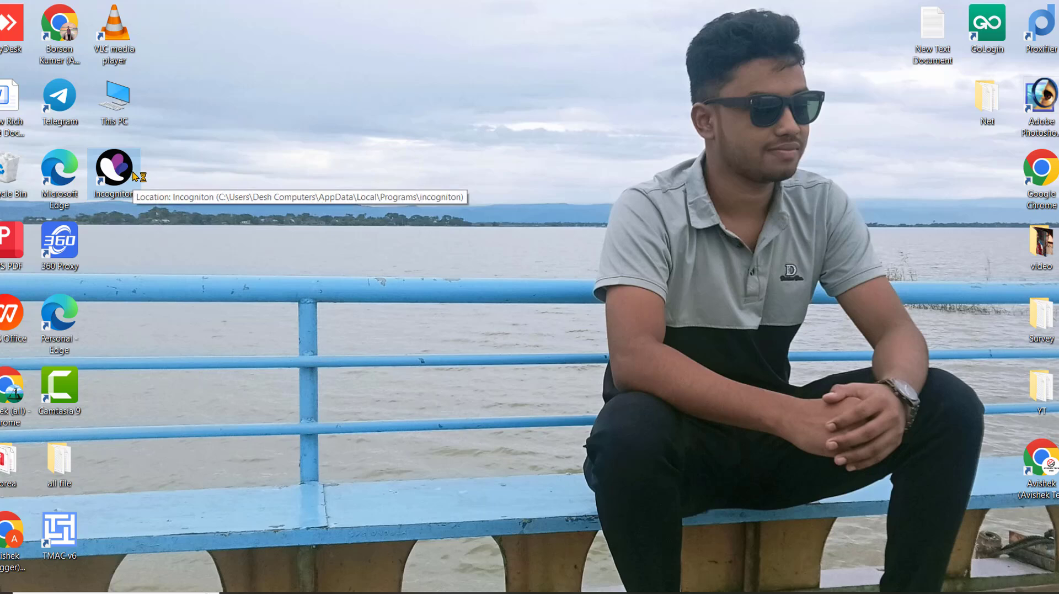
# Step: Switch to Incogniton, open the new browser profile's proxy settings and set the connection type to HTTP proxy
pyautogui.click(494, 285)
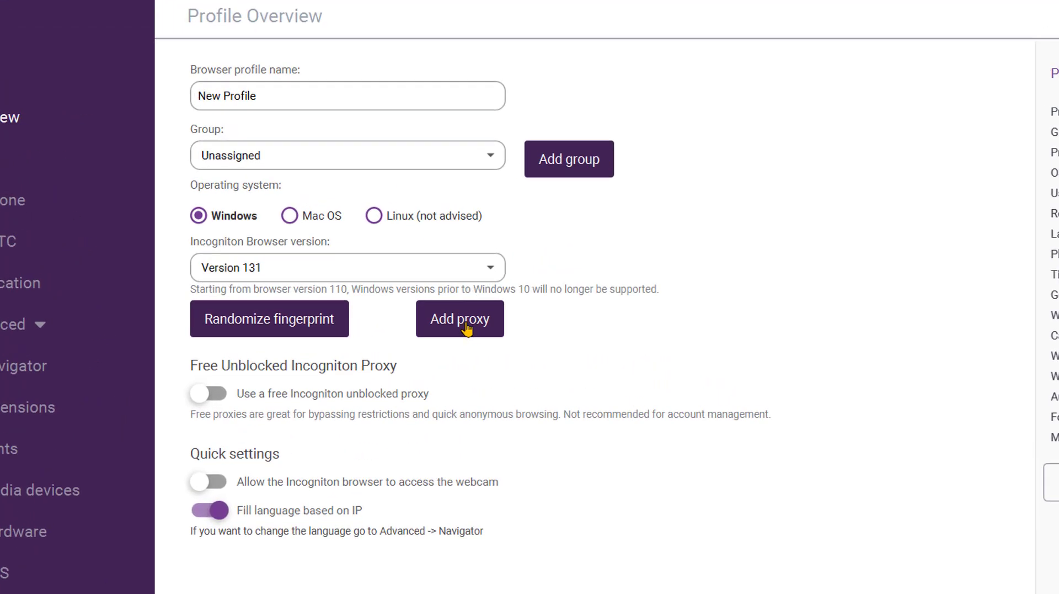
pyautogui.click(466, 328)
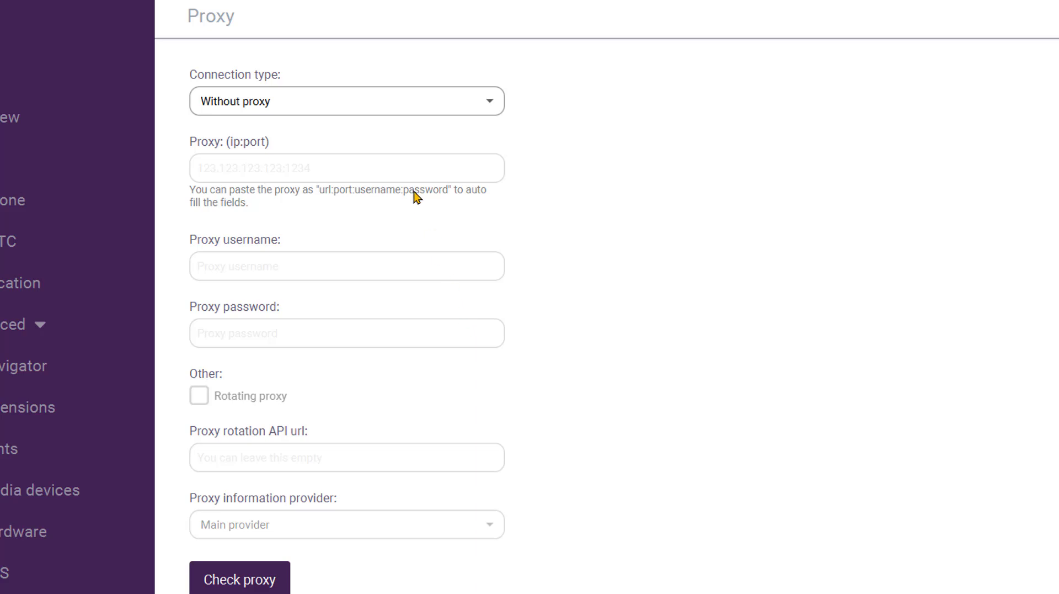
pyautogui.click(383, 105)
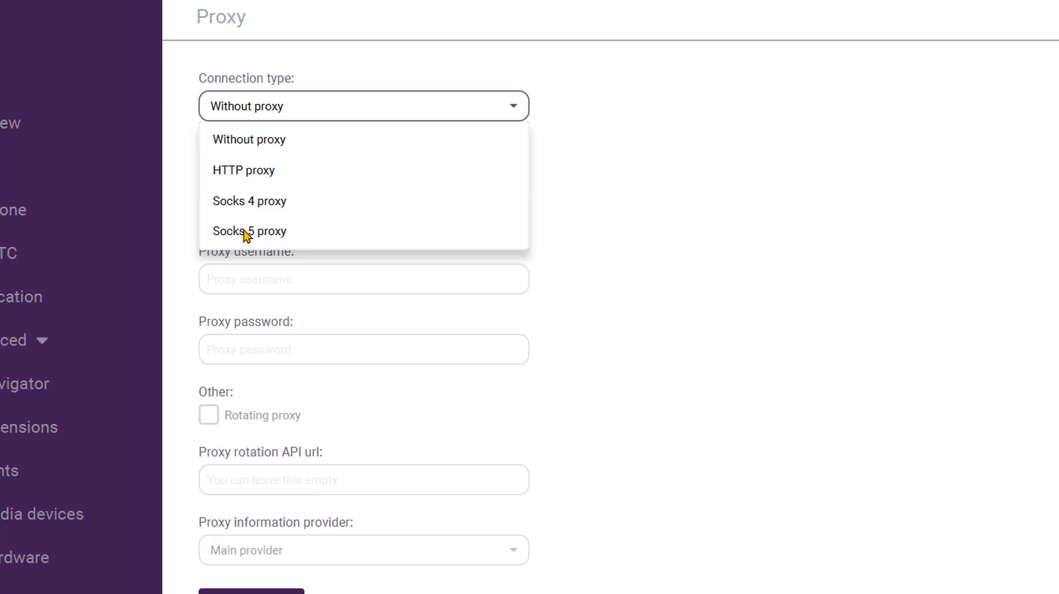
pyautogui.click(236, 176)
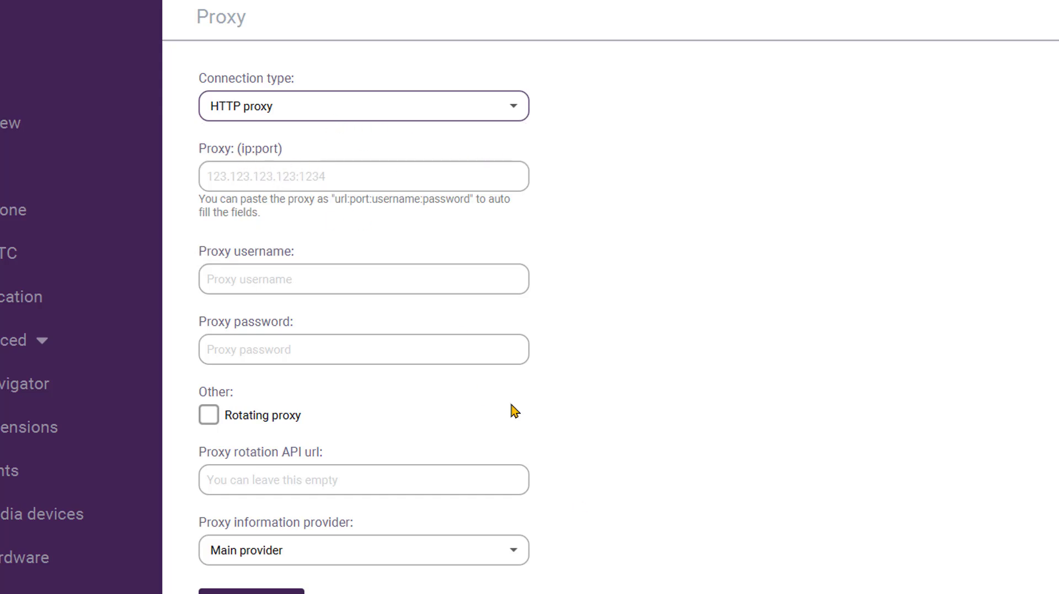
# Step: Enter the proxy address 46.3.9.72:50100 using the HTTP port from the Proxy-Seller email, and select the proxy login in that email
pyautogui.click(396, 177)
pyautogui.write('46.3.9.72')
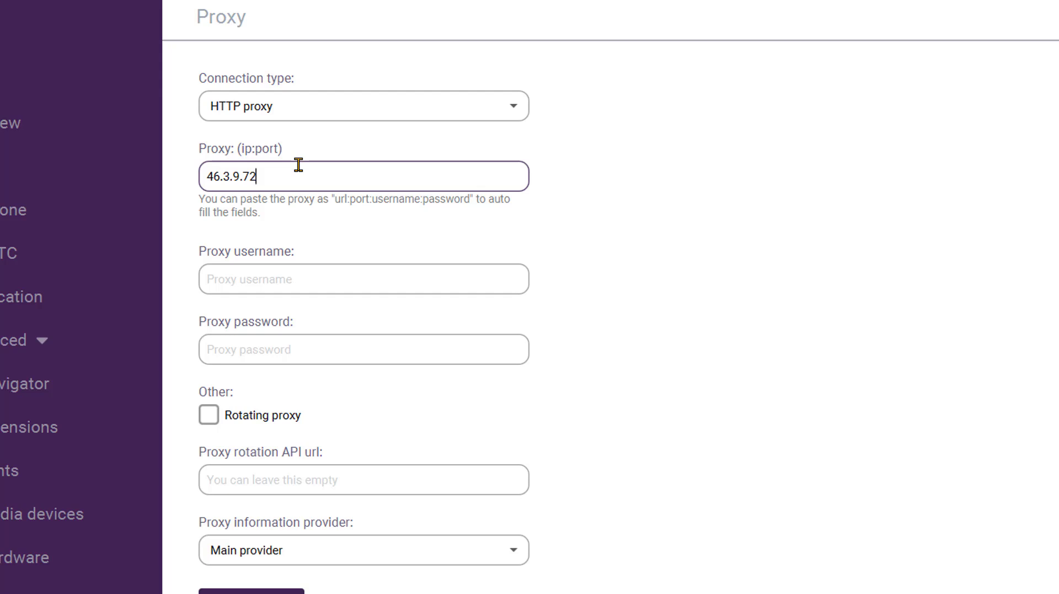
pyautogui.write(':')
pyautogui.click(259, 154)
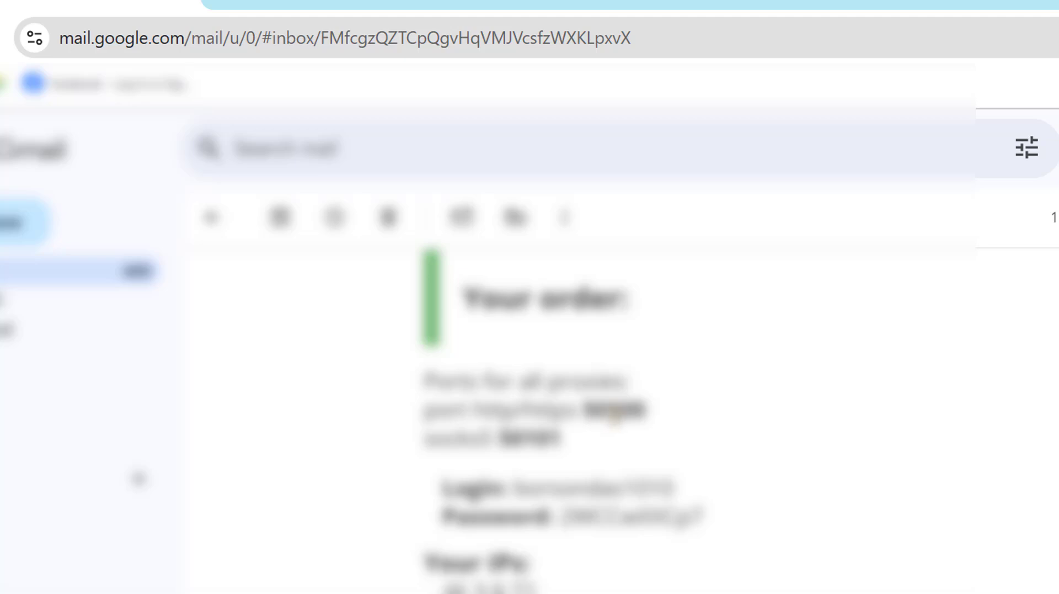
pyautogui.doubleClick(613, 409)
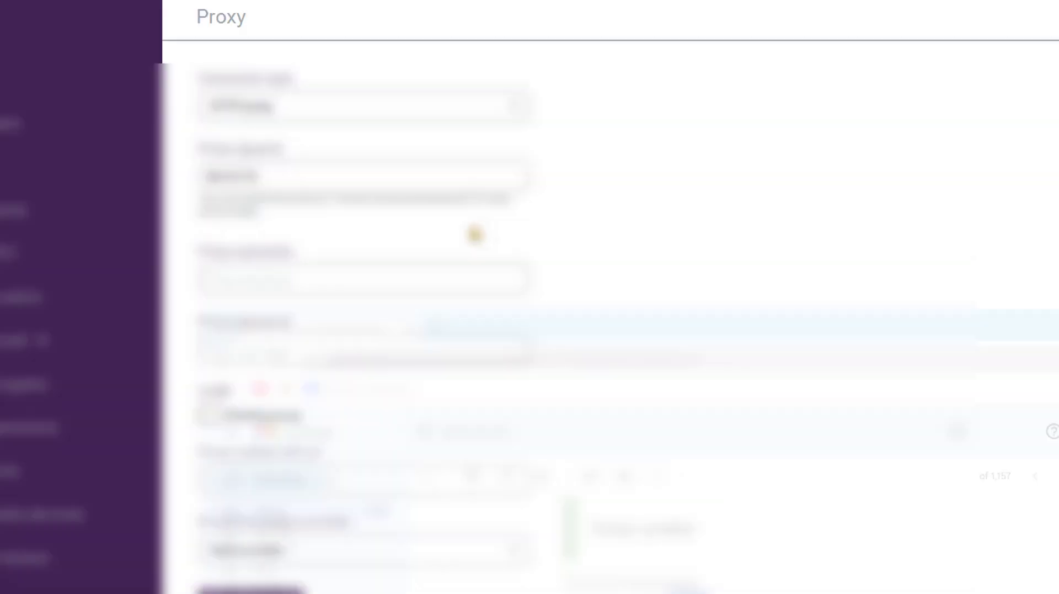
pyautogui.click(367, 171)
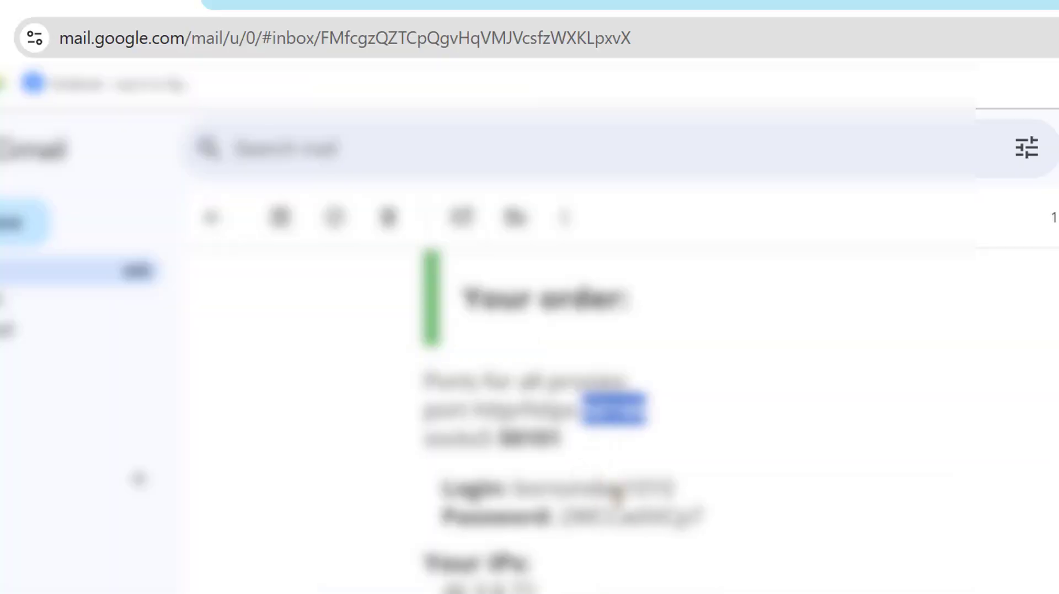
pyautogui.doubleClick(614, 487)
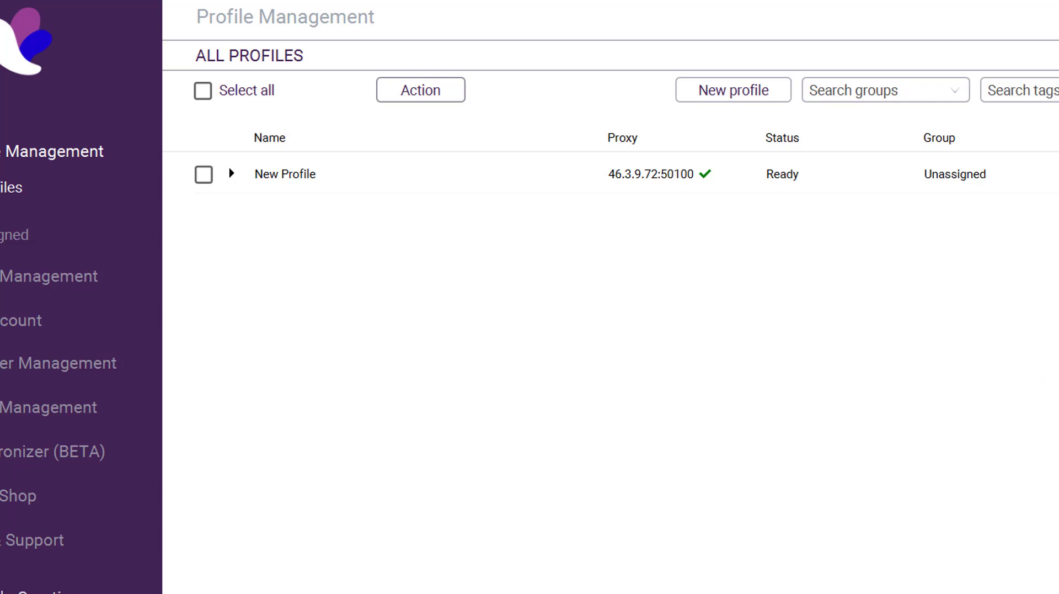
# Step: Launch the new Incogniton profile and open whoer.net in its browser
pyautogui.click(1034, 147)
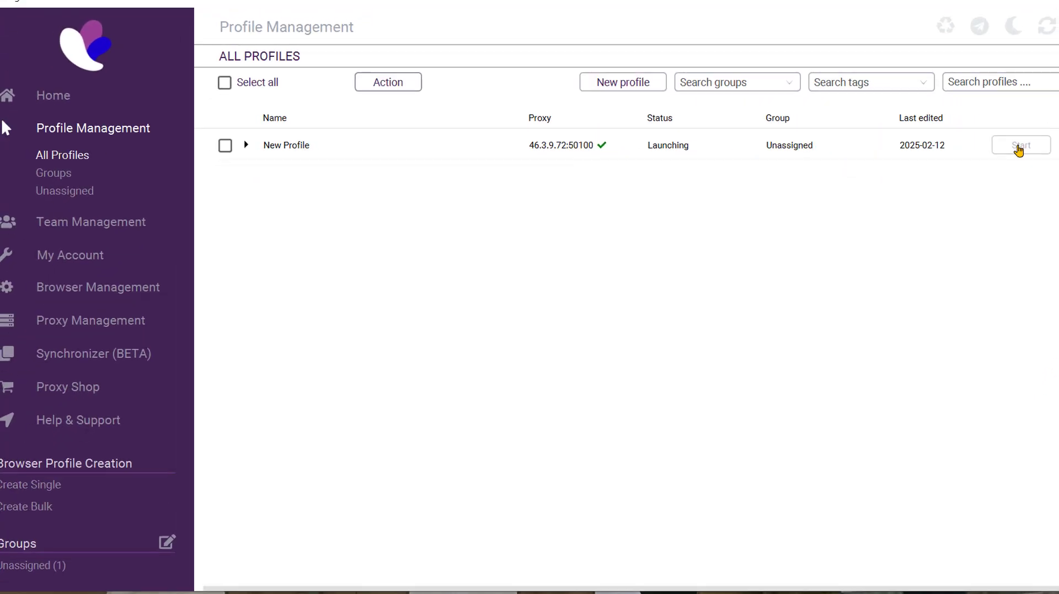
pyautogui.click(878, 13)
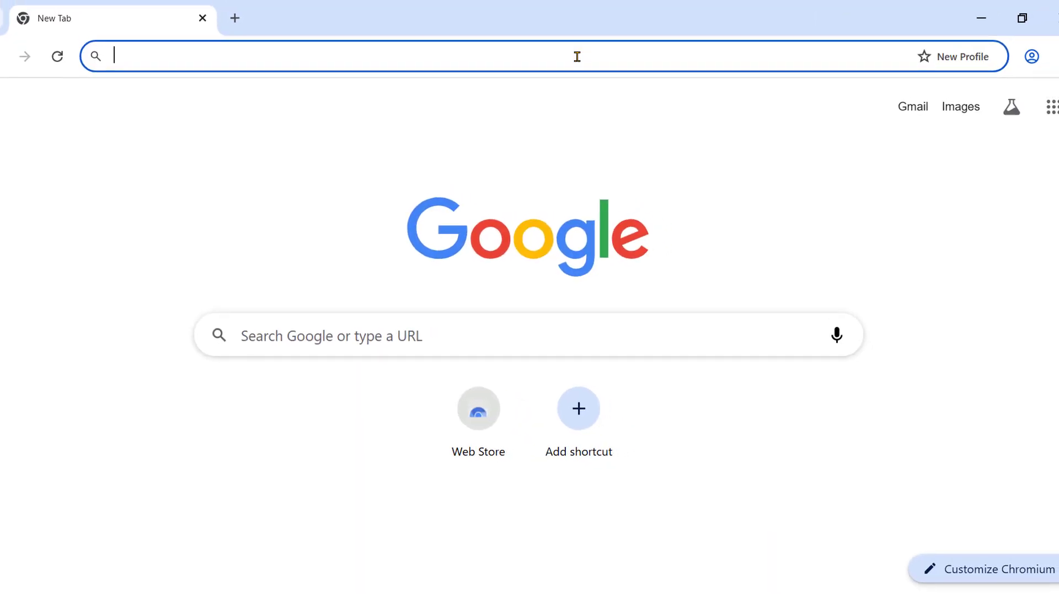
pyautogui.write('whoer')
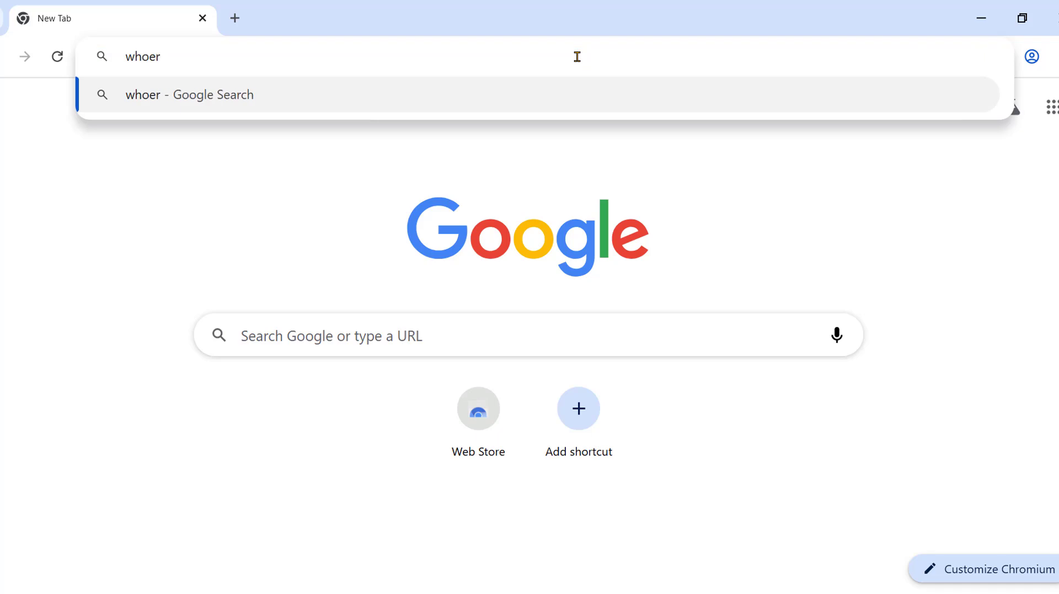
pyautogui.write('.net')
pyautogui.press('Return')
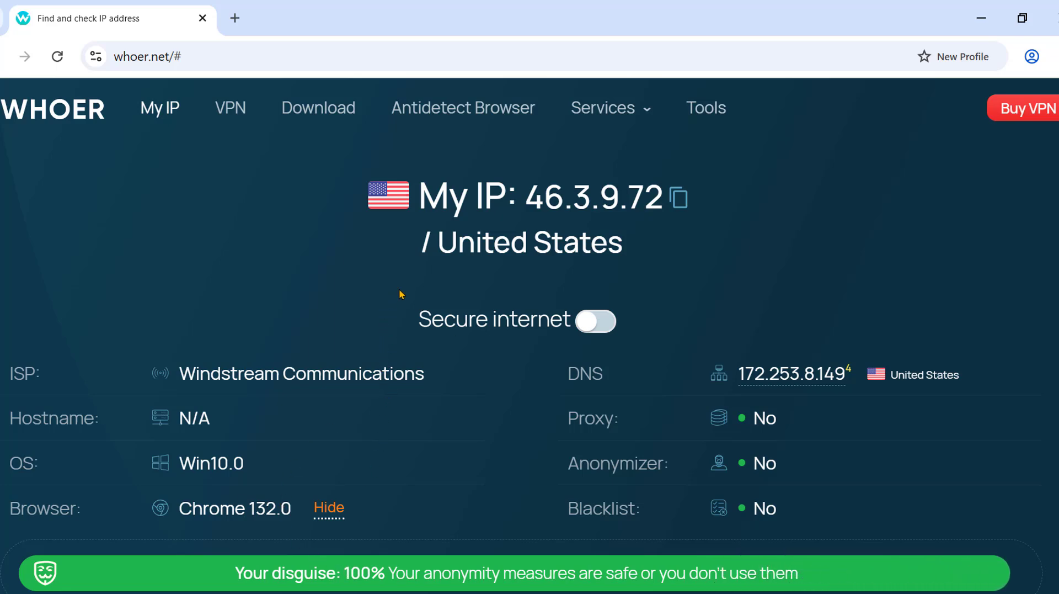
# Step: Examine the IP address, country, ISP, DNS, proxy, blacklist and disguise results on the Whoer page
pyautogui.moveTo(521, 202); pyautogui.dragTo(659, 200)
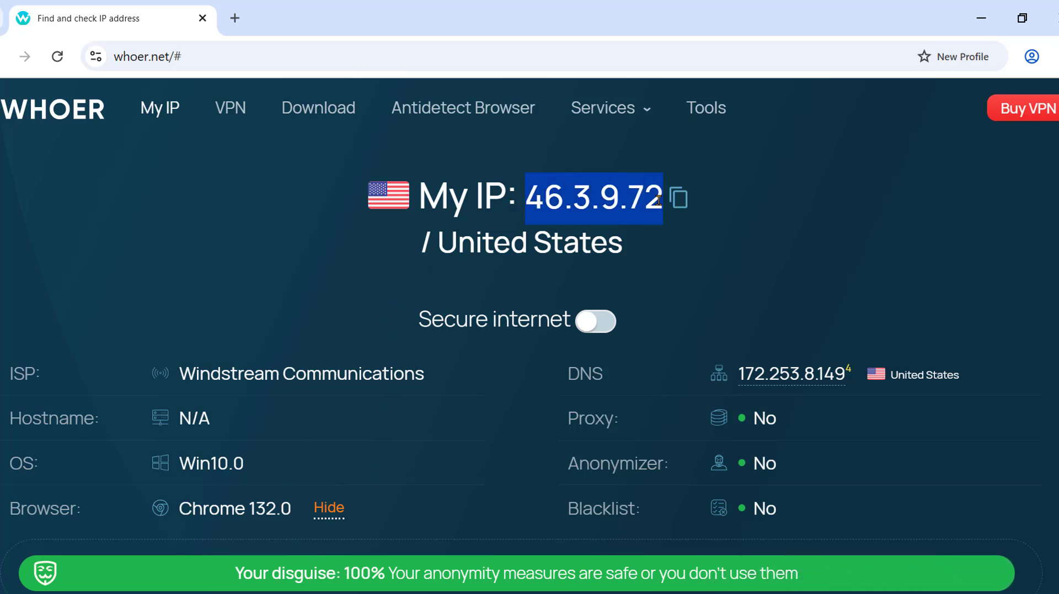
pyautogui.click(429, 347)
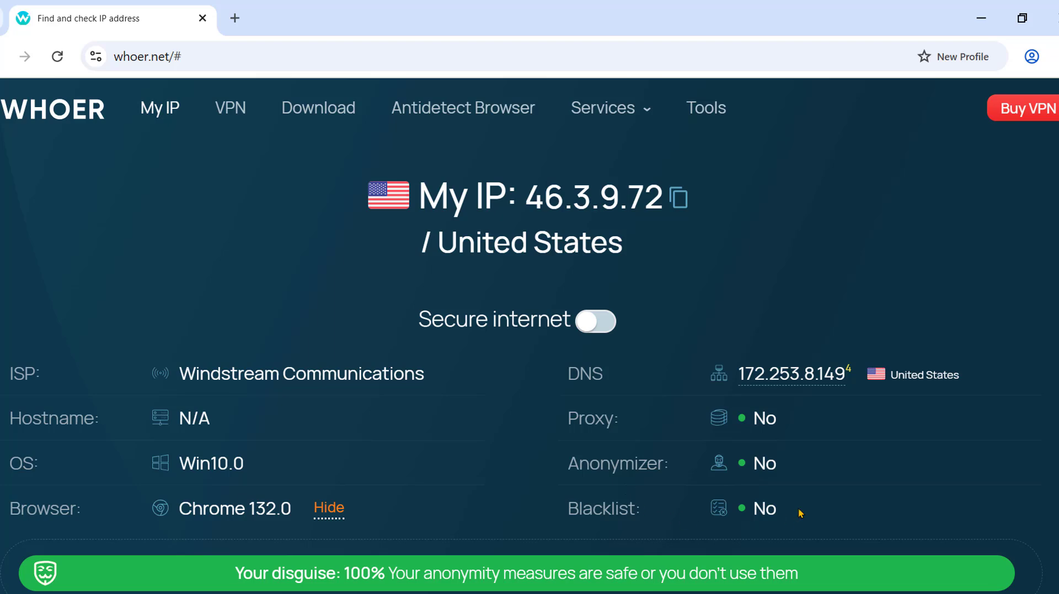
pyautogui.scroll(-3, 185, 440)
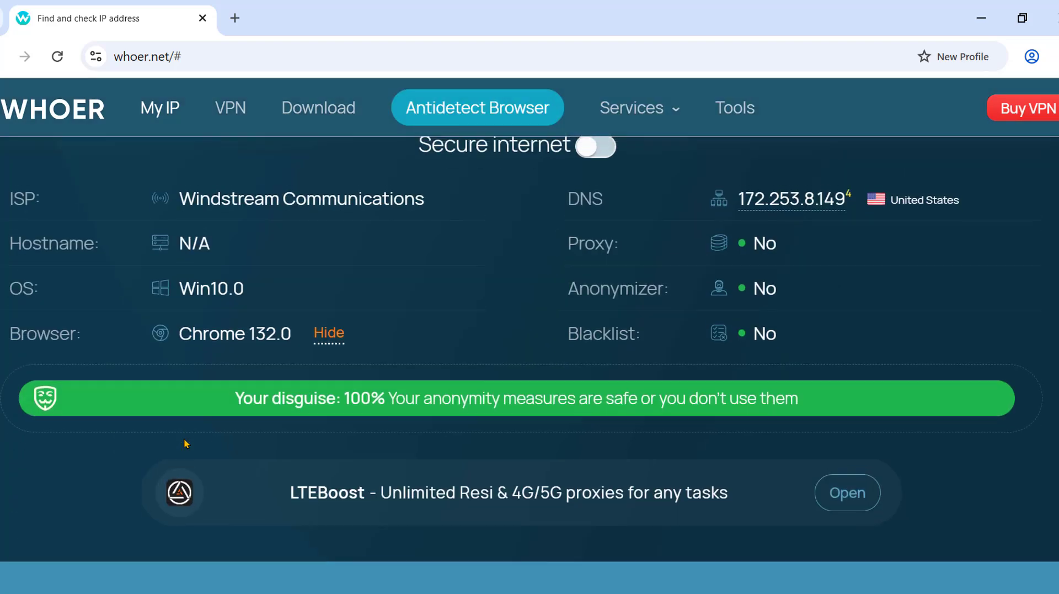
pyautogui.scroll(3, 186, 443)
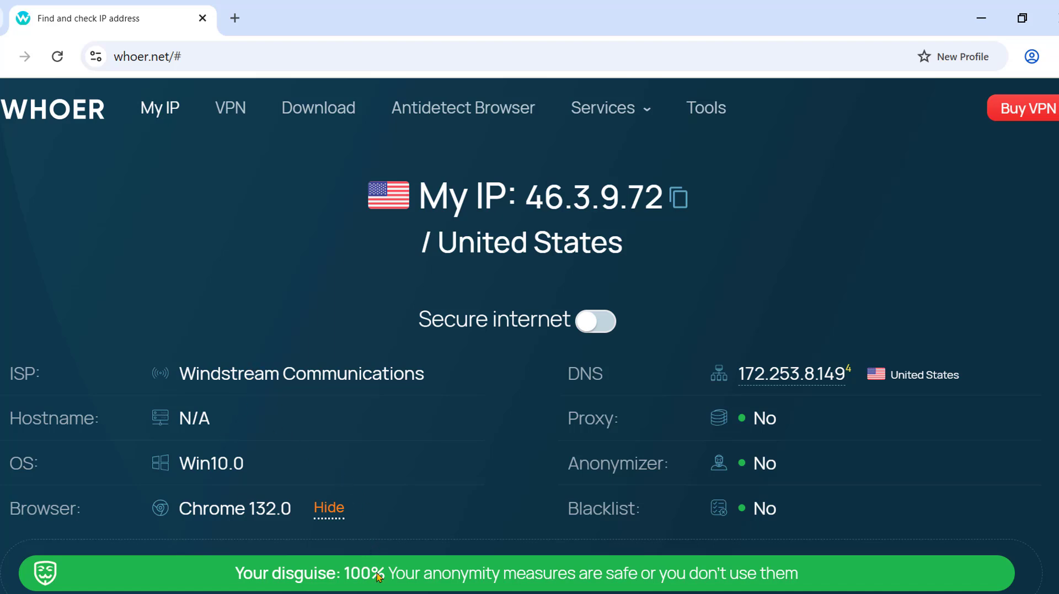
pyautogui.scroll(-3, 384, 328)
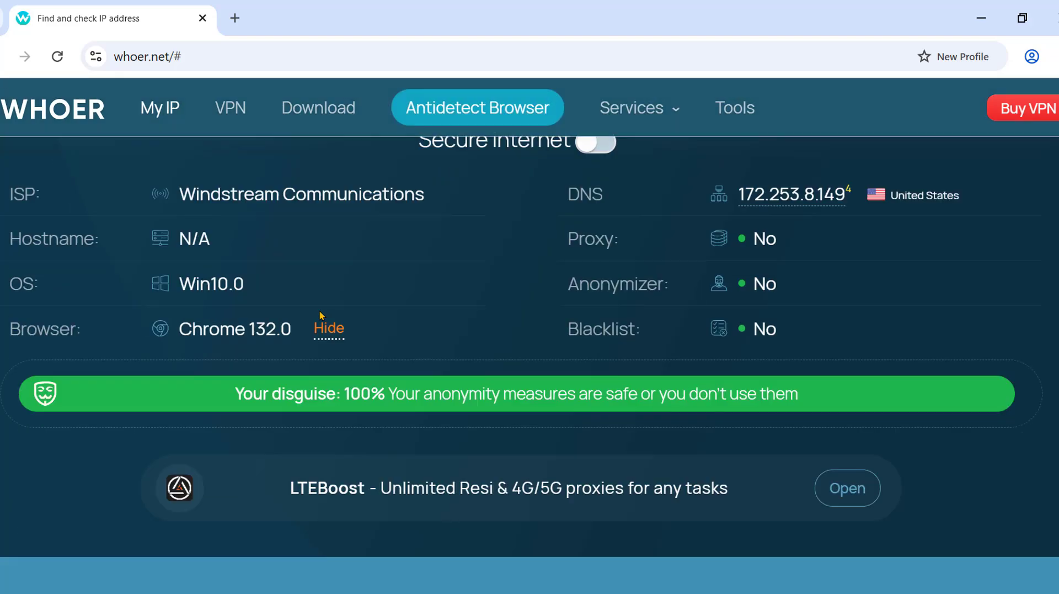
pyautogui.scroll(-6, 1026, 441)
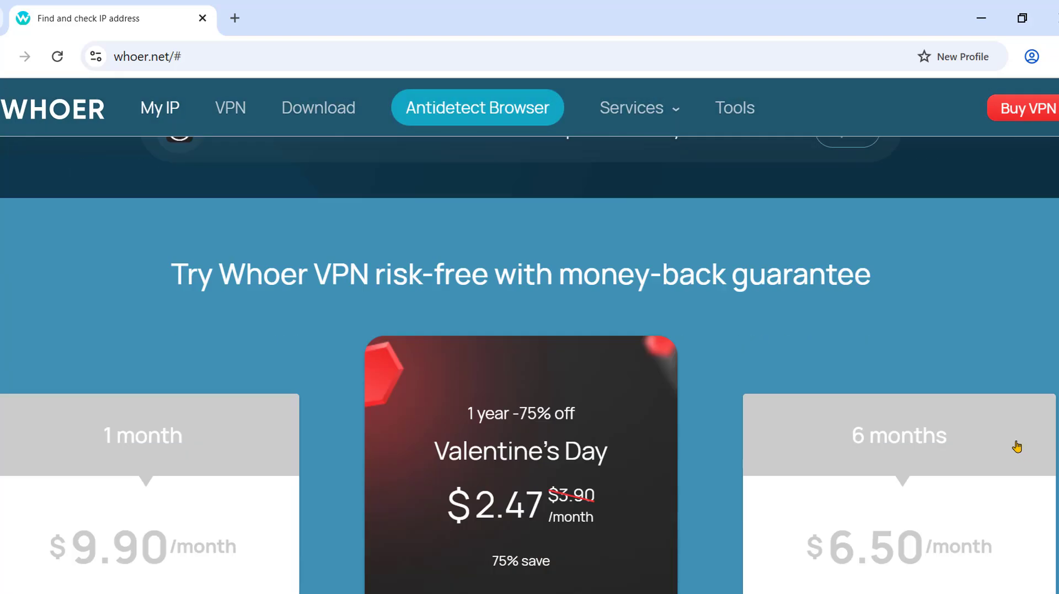
pyautogui.scroll(6, 1020, 439)
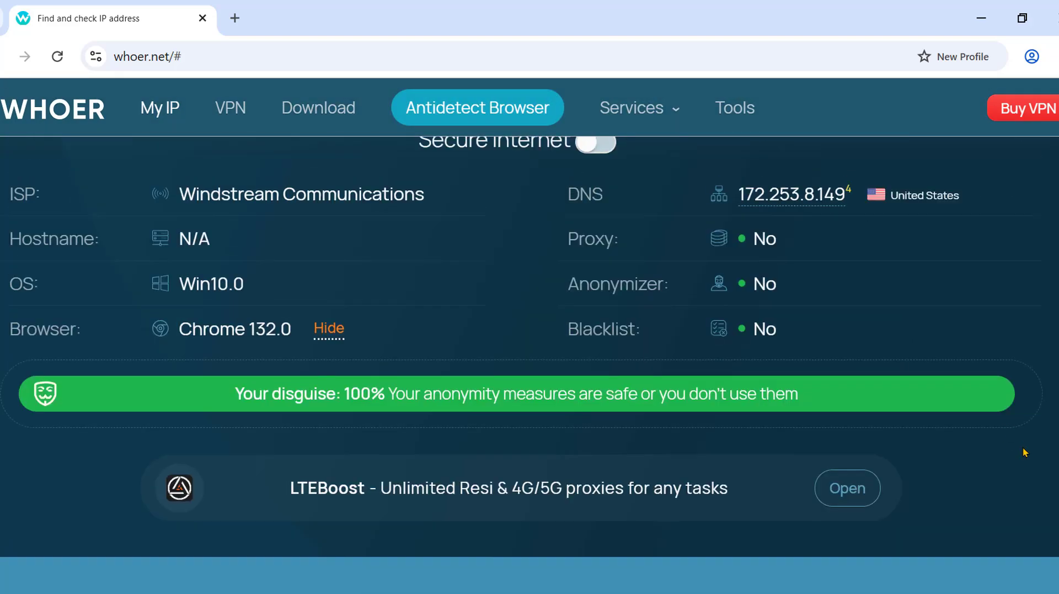
pyautogui.scroll(3, 408, 369)
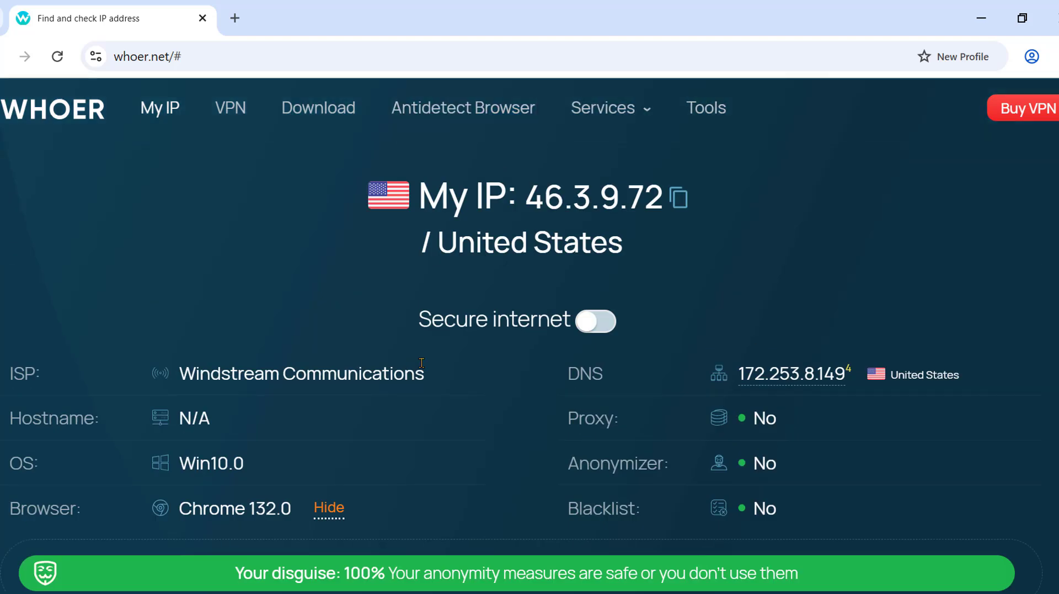
pyautogui.scroll(-2, 422, 362)
pyautogui.scroll(-5, 421, 362)
pyautogui.scroll(7, 506, 363)
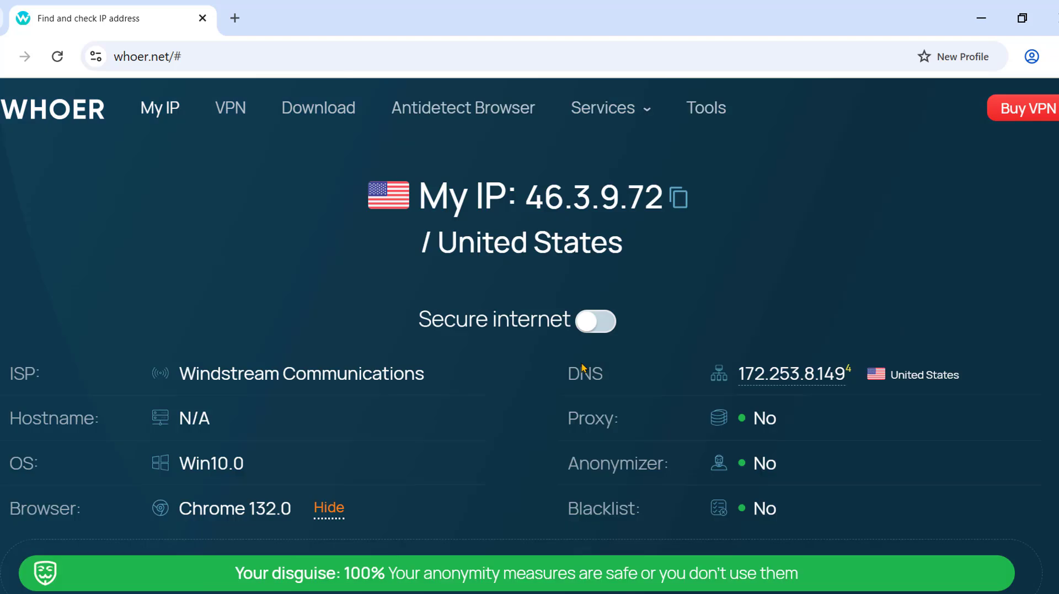